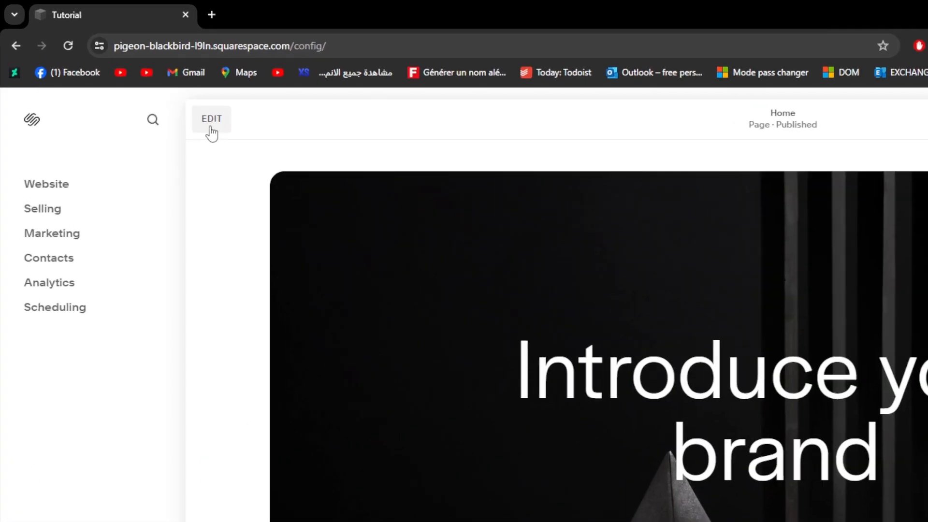
Start editing the Home page and open the settings of the large image block behind the "Introduce your brand" heading.
click(211, 120)
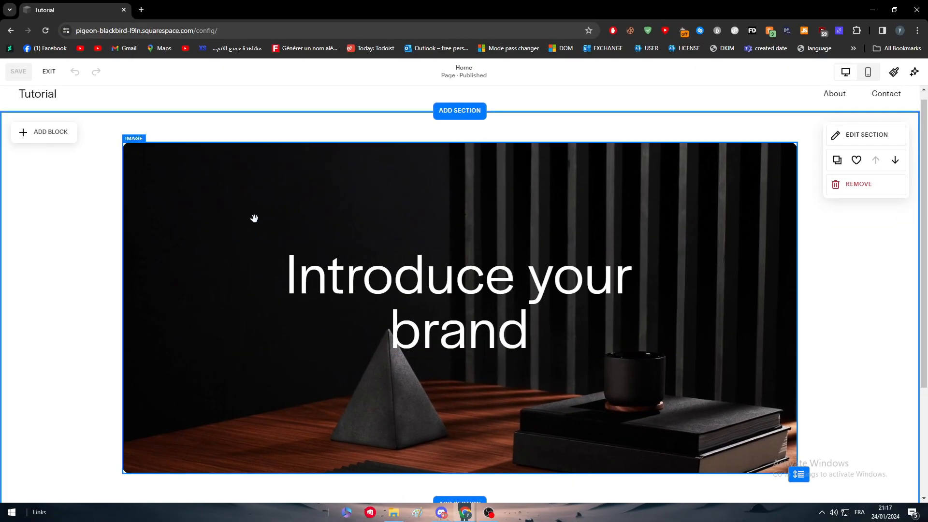
click(259, 208)
right_click(258, 205)
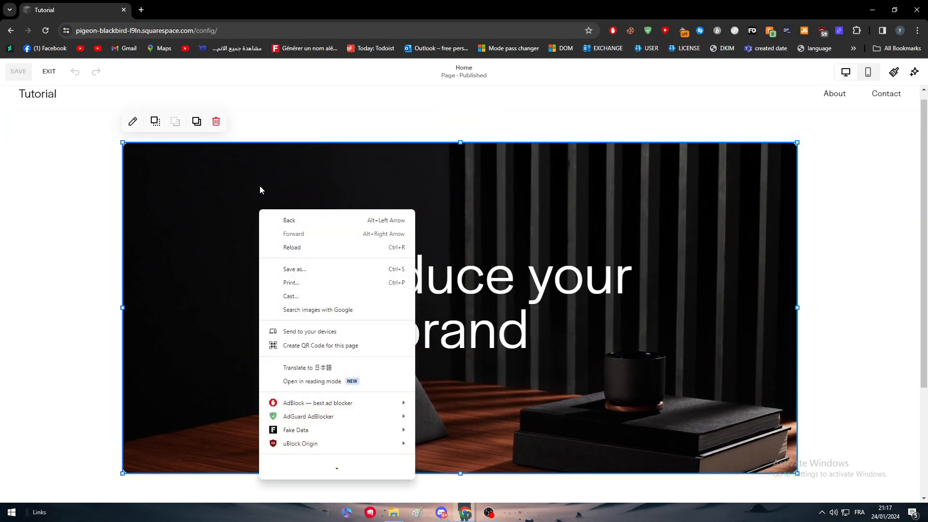
click(349, 190)
double_click(396, 192)
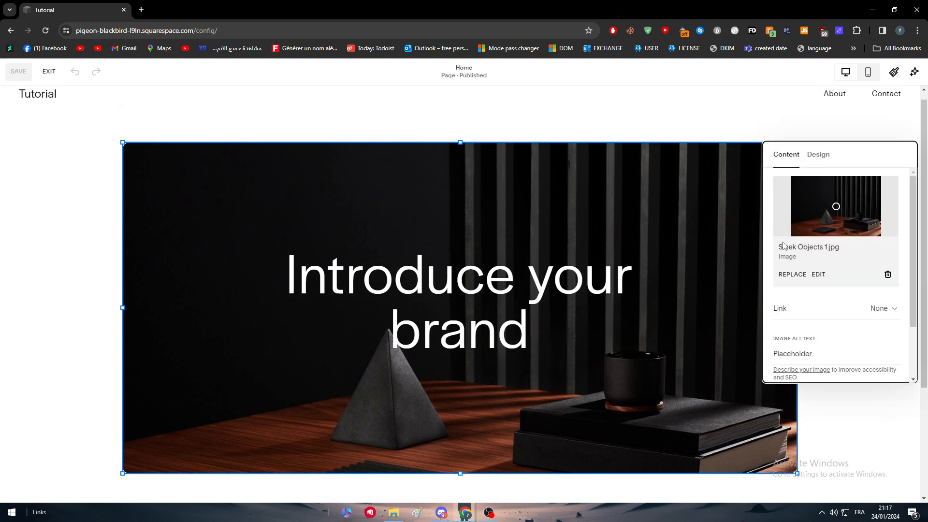
scroll(821, 240, down, 2)
scroll(845, 299, up, 2)
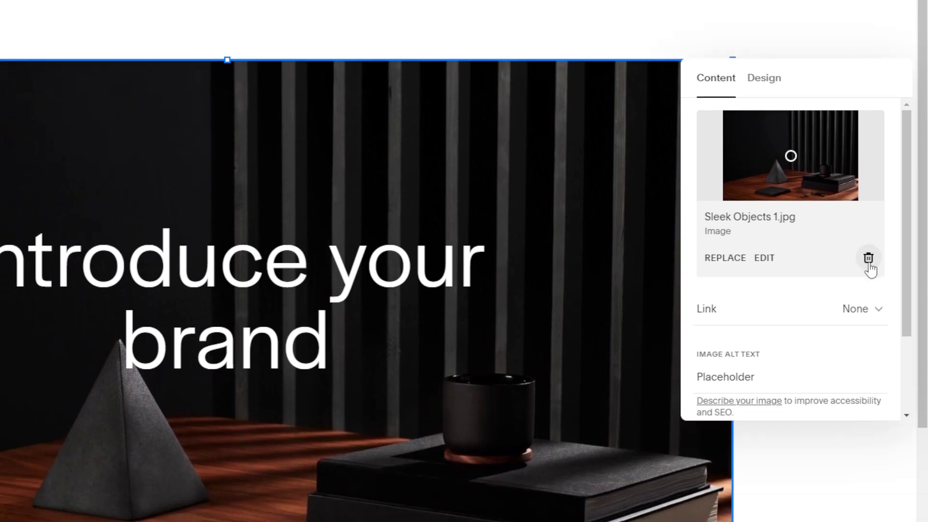
Replace the block's picture by deleting Sleek Objects 1.jpg and uploading 09f4c24fa4c1d6094108d07931c4993f from the Downloads folder.
click(868, 259)
click(787, 179)
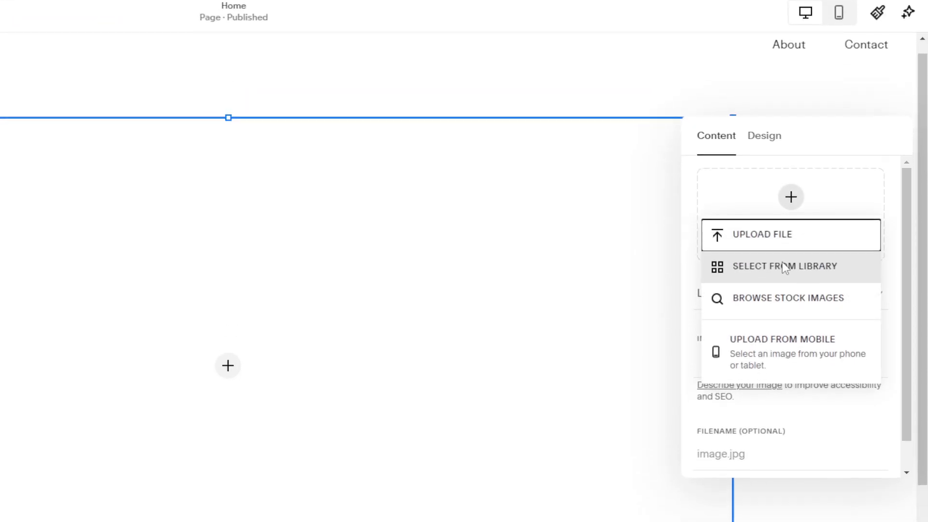
click(753, 235)
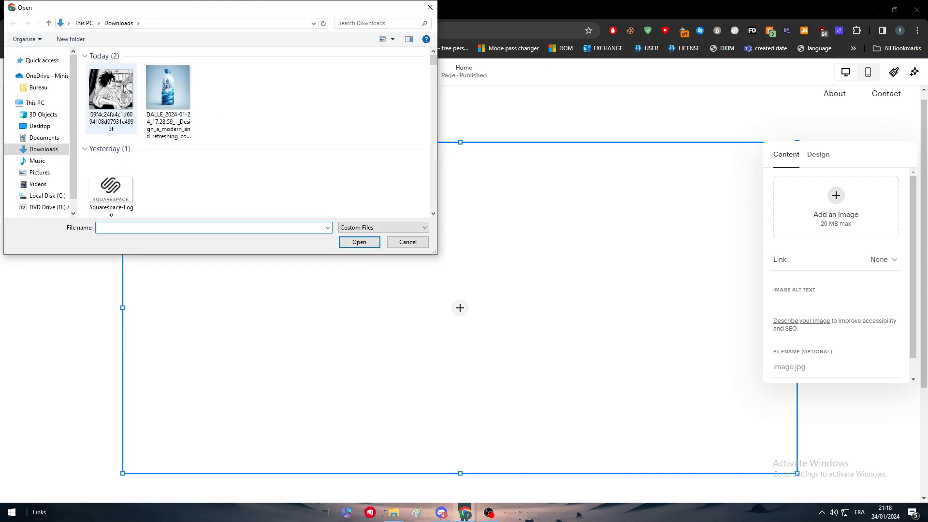
click(127, 100)
double_click(125, 100)
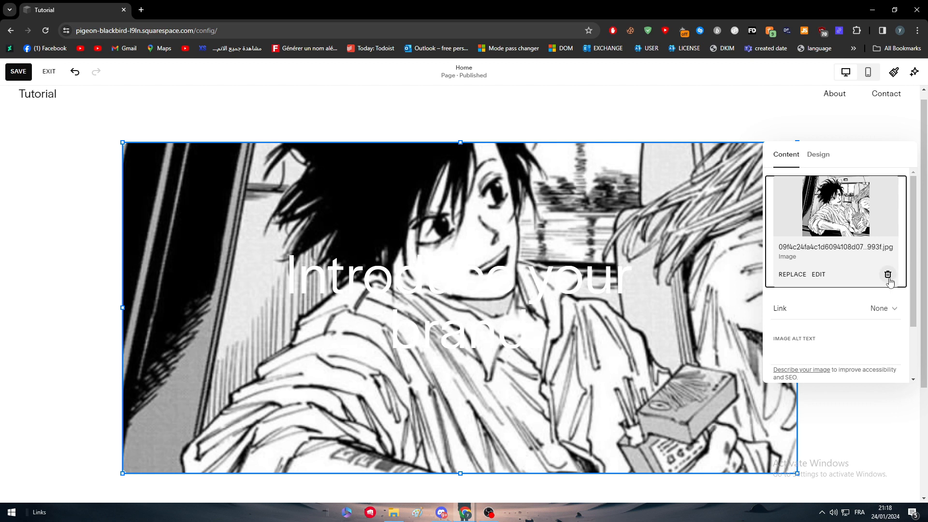
Try the Fit, Fill and Shape display modes on the new image and leave it set to Fit.
click(819, 159)
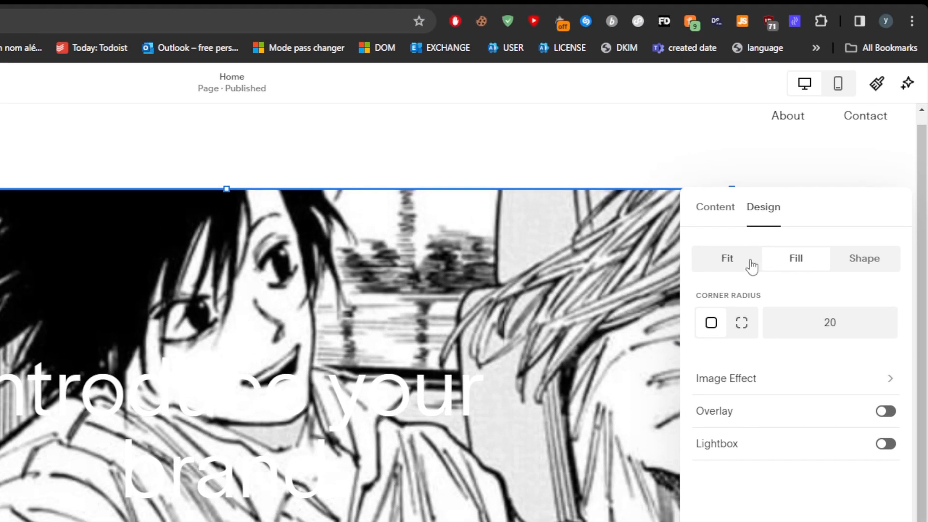
click(744, 267)
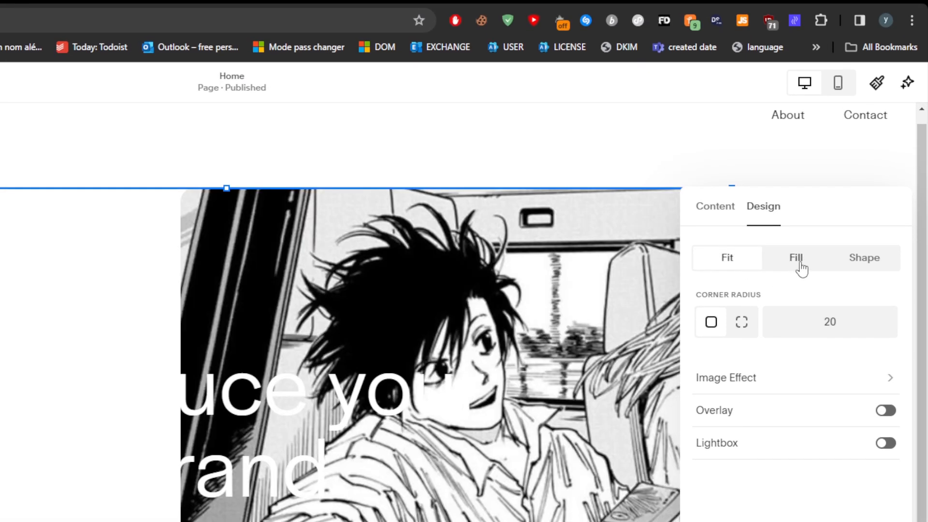
click(799, 267)
click(860, 261)
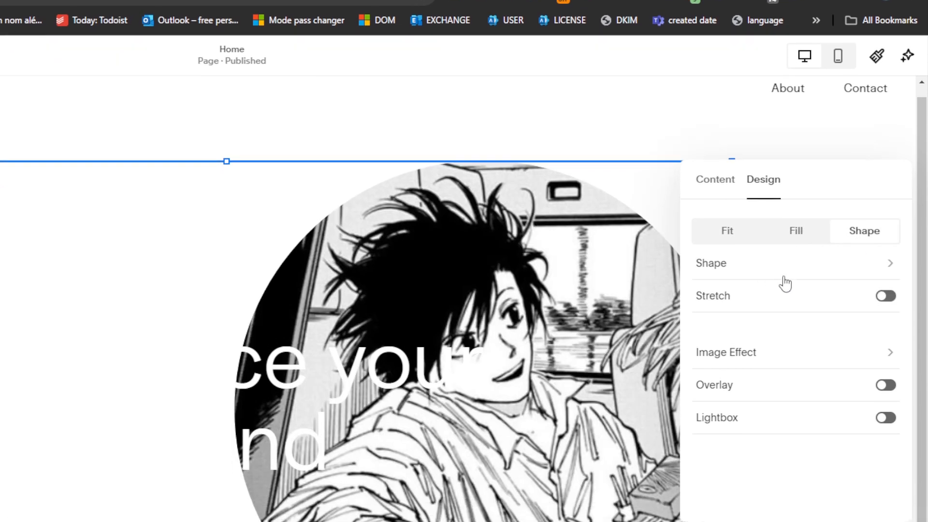
click(751, 234)
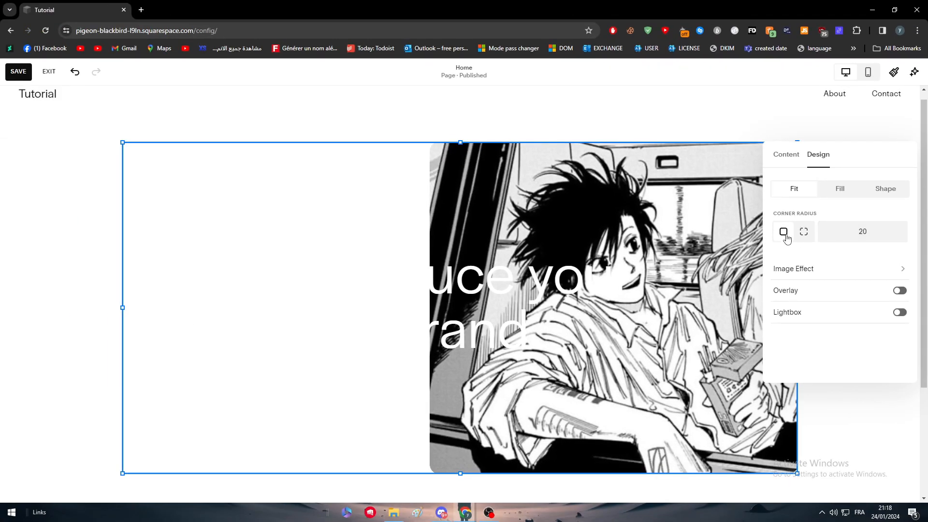
Switch the image to individual corner radii and set the top left corner to 60 and the top right to 80.
click(802, 233)
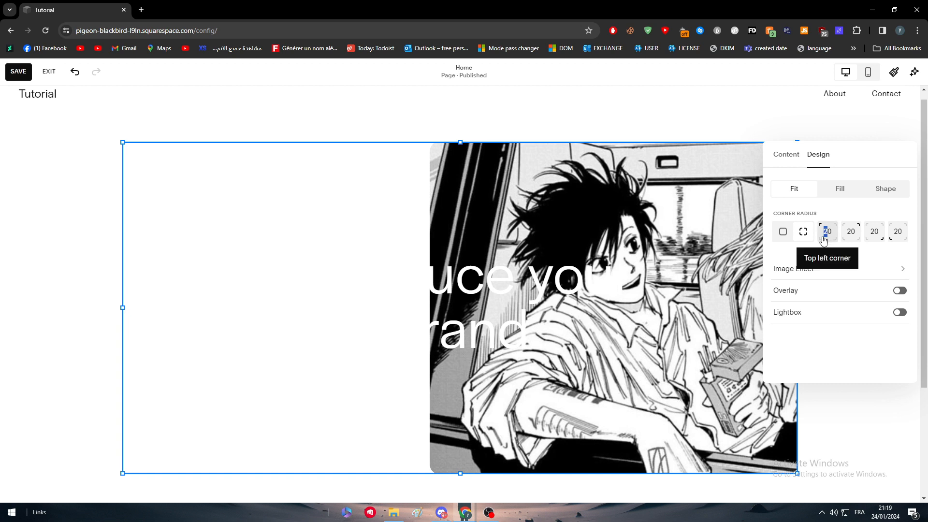
drag(826, 232, 821, 253)
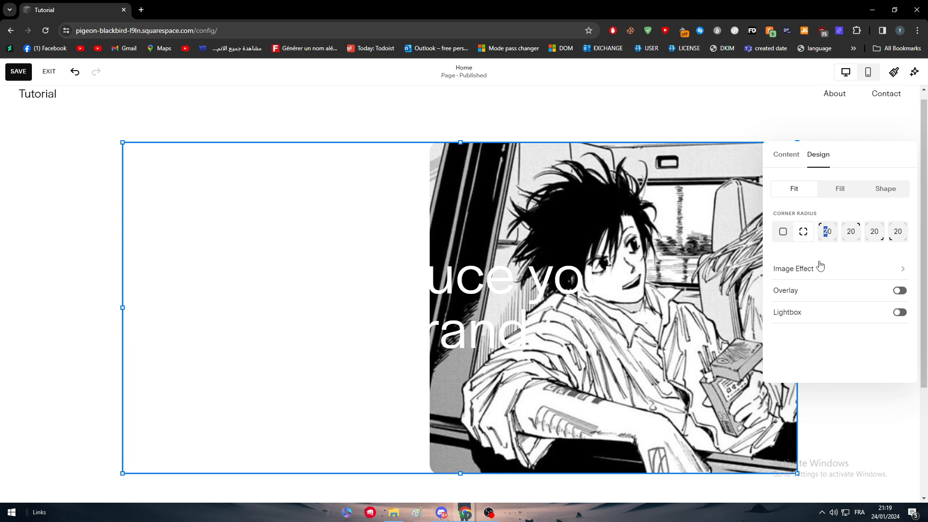
text(6)
click(432, 141)
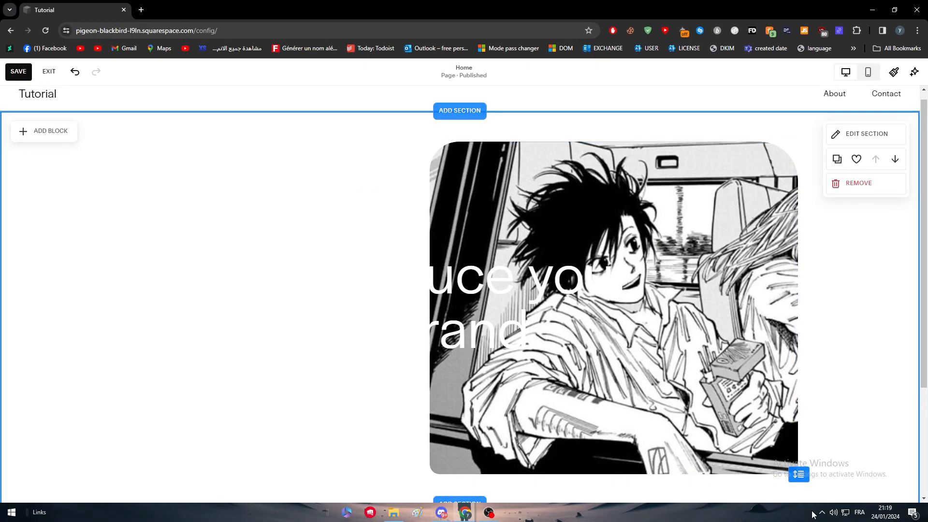
Set the image's top left corner radius to 120 in its design settings.
double_click(691, 309)
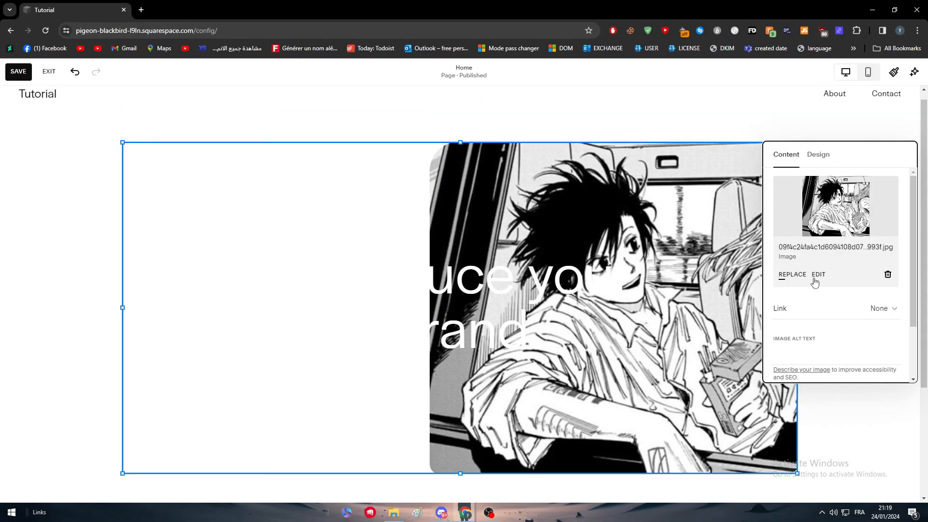
scroll(815, 282, down, 2)
click(818, 154)
click(850, 233)
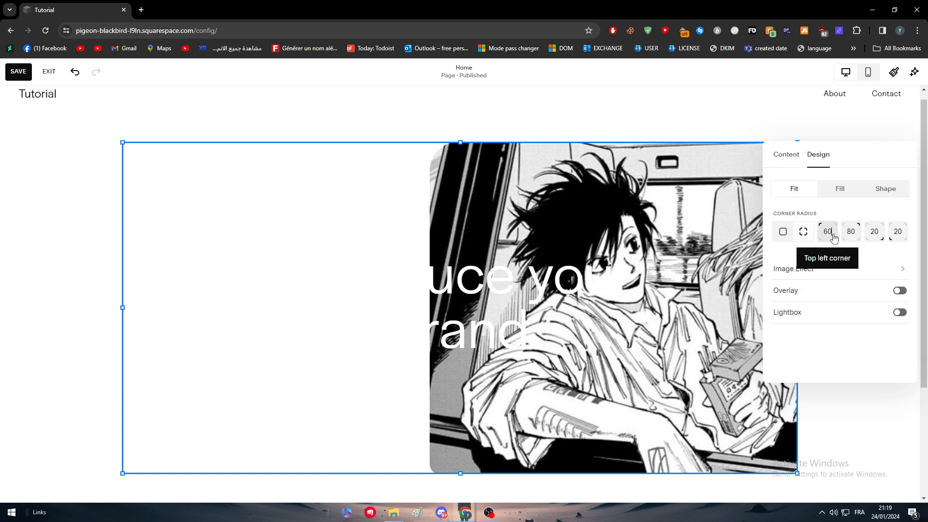
double_click(831, 234)
text(120)
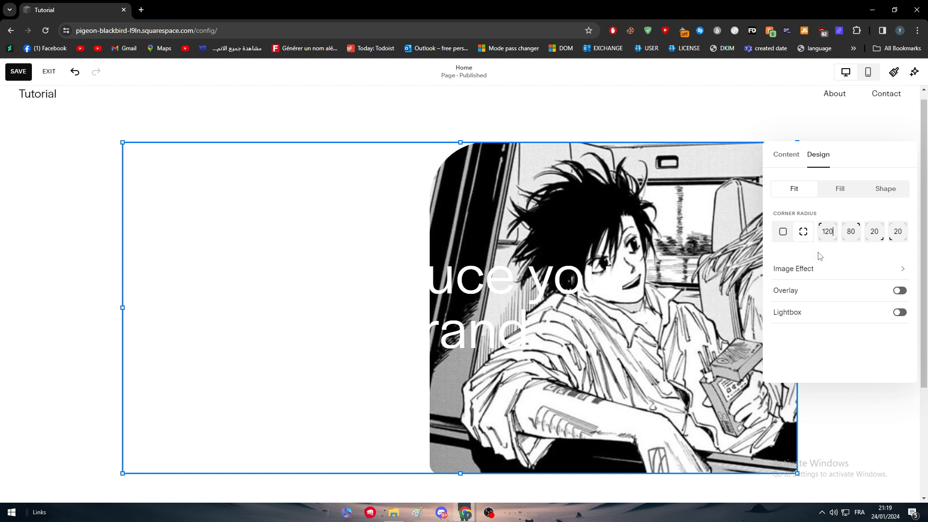
click(454, 126)
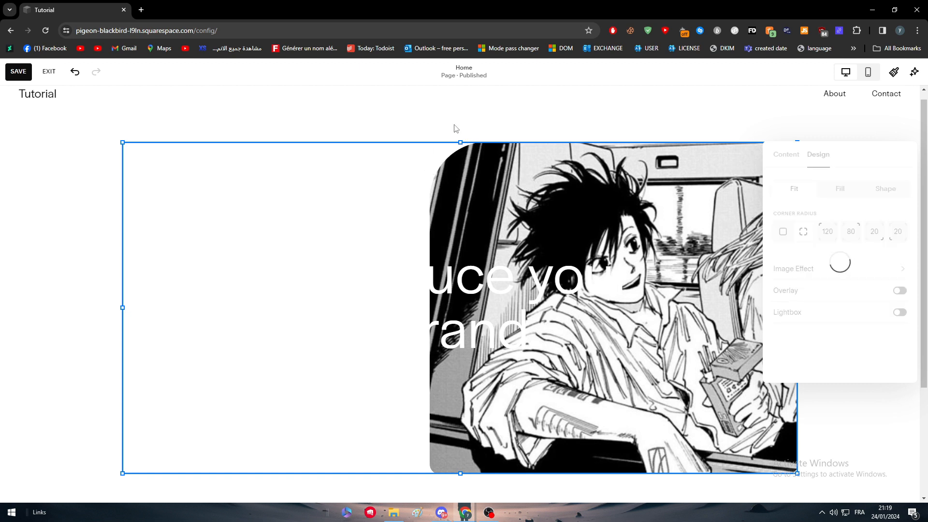
Set the image's bottom left corner radius to 30 and its bottom right corner radius to 200.
double_click(478, 186)
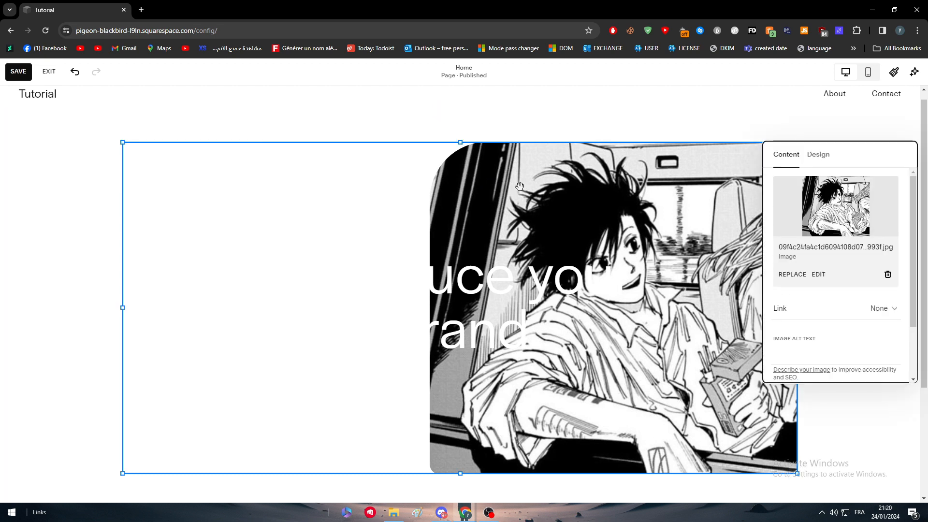
click(817, 155)
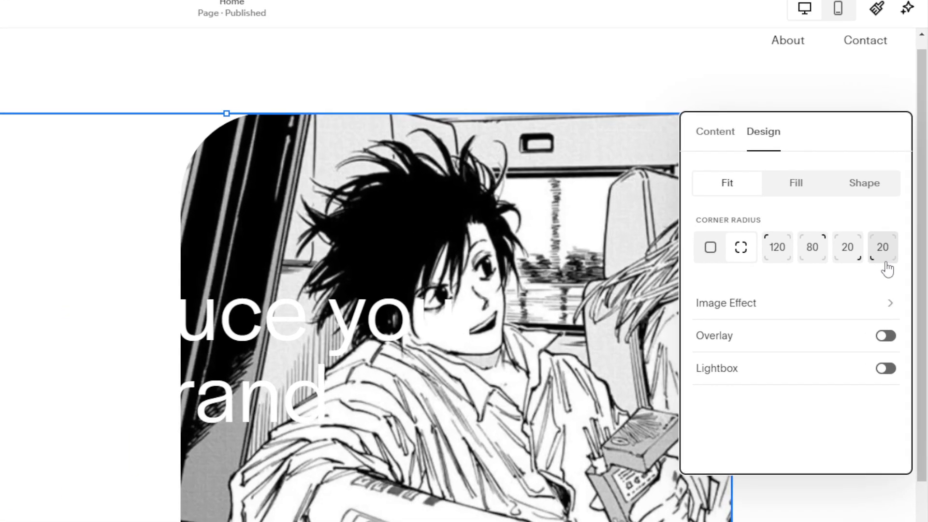
click(884, 267)
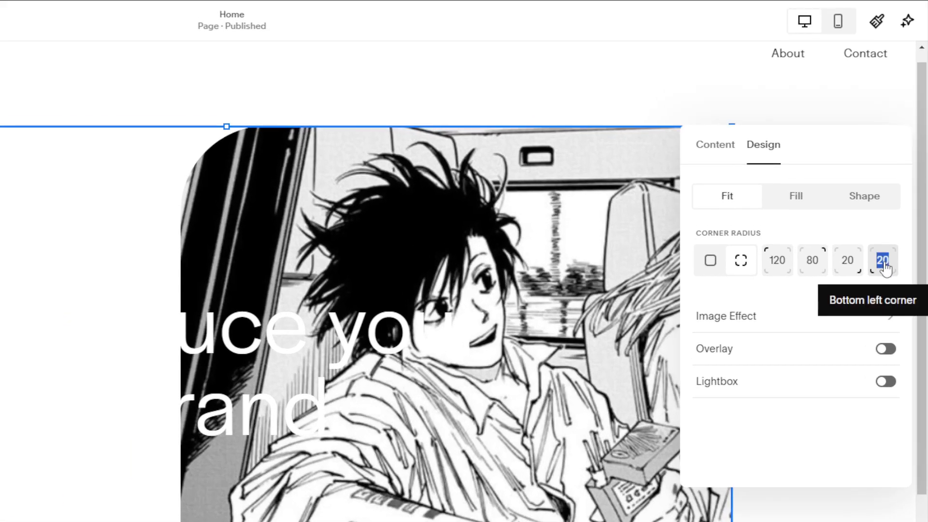
text(0)
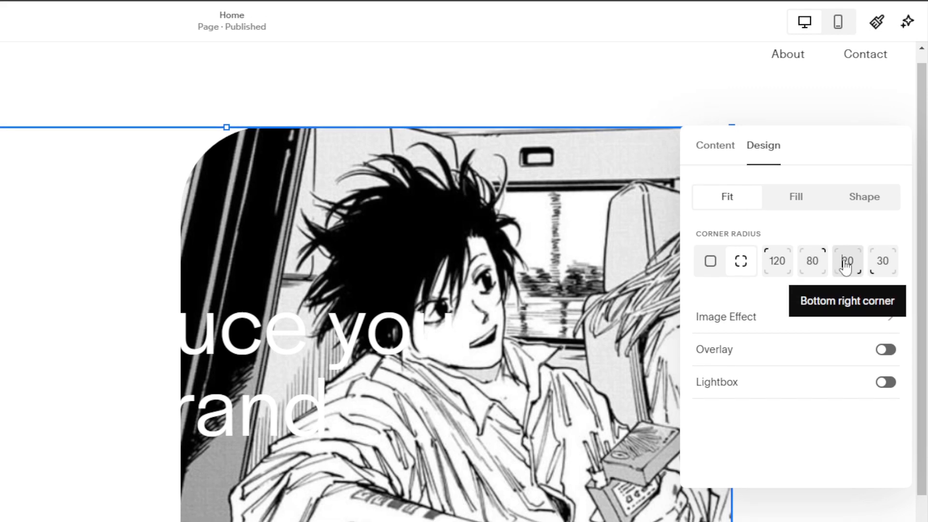
click(847, 264)
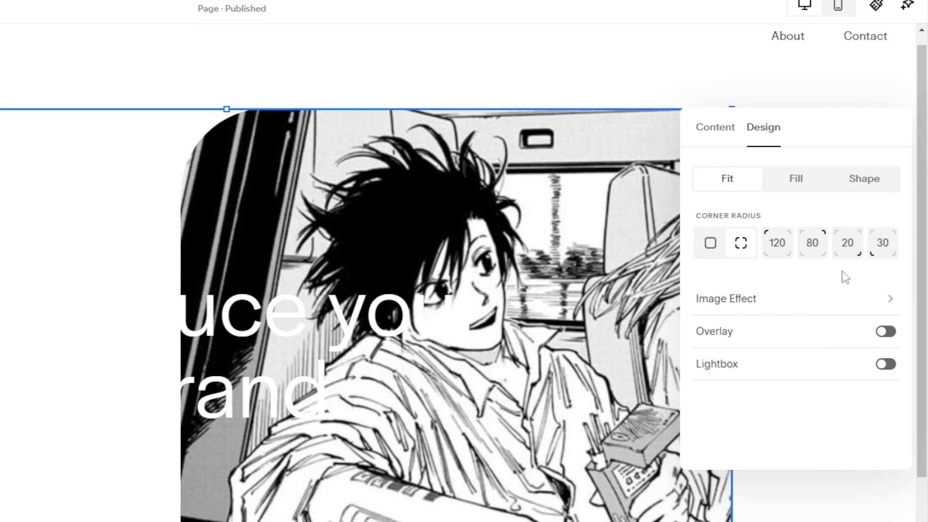
text(0)
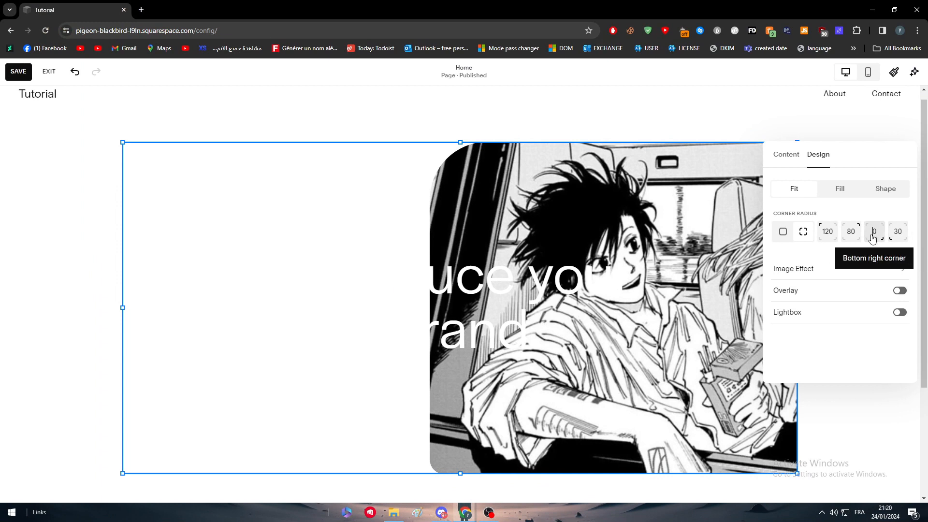
click(867, 413)
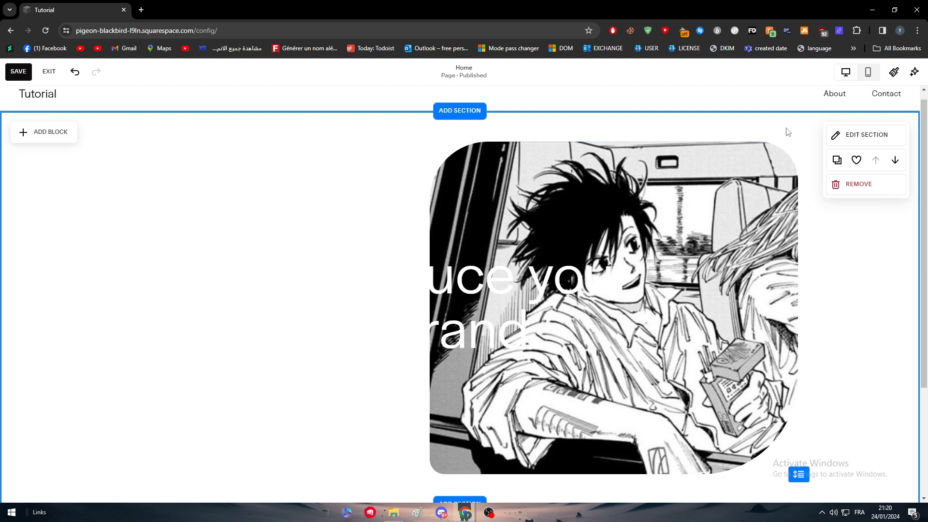
Set the image's top right corner radius to 30 and close the block settings.
click(475, 409)
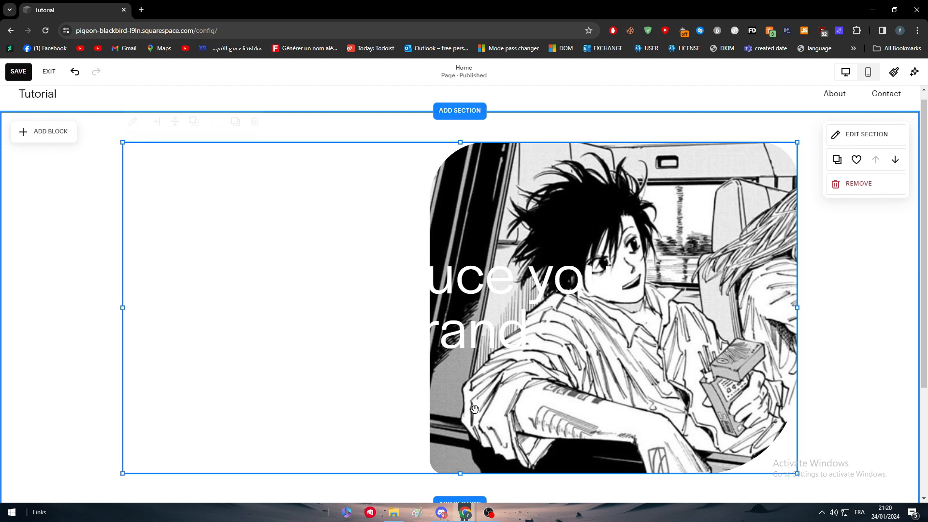
click(650, 158)
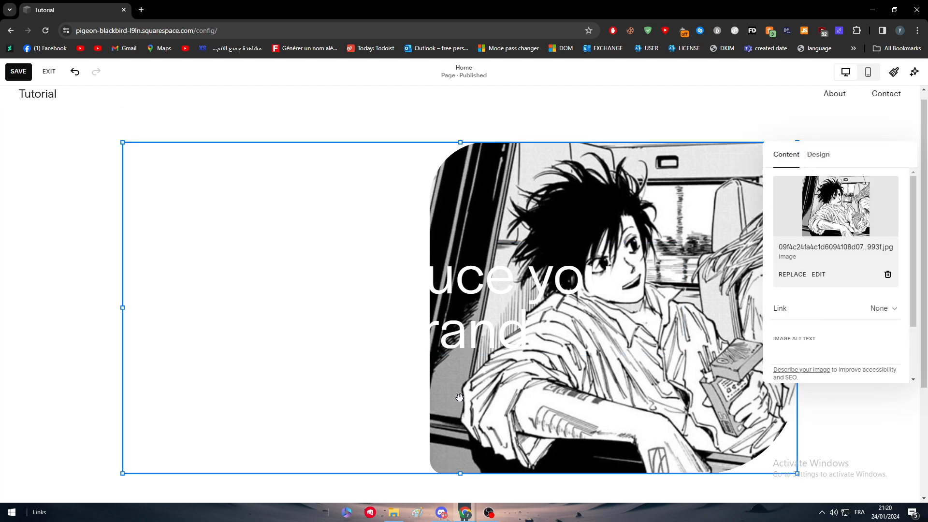
click(817, 155)
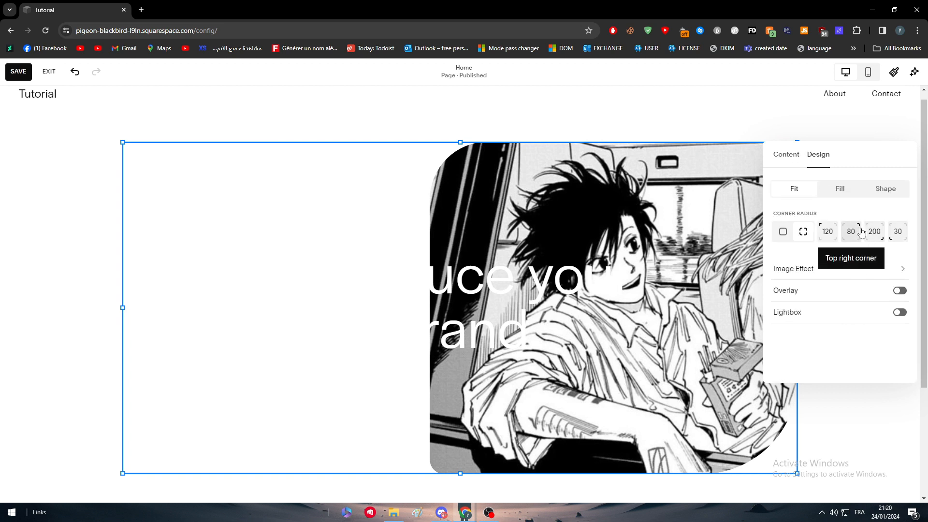
double_click(897, 232)
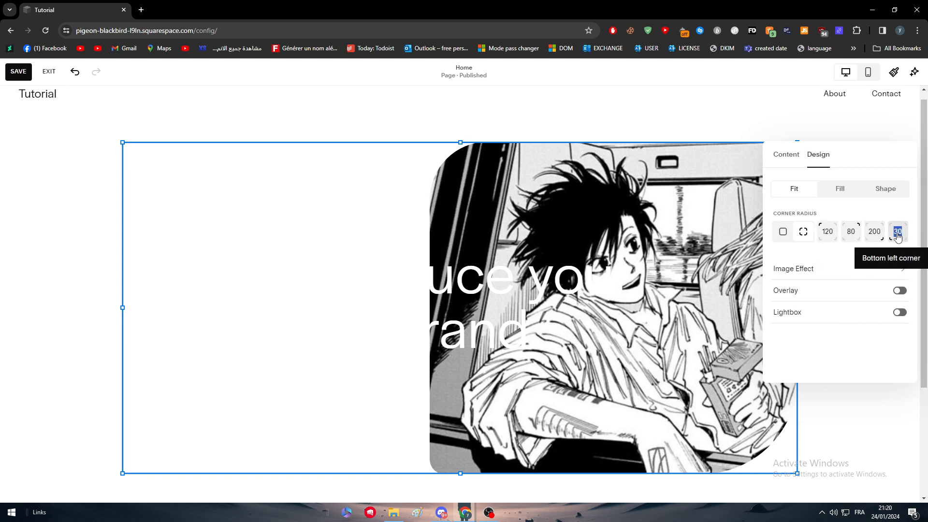
double_click(850, 232)
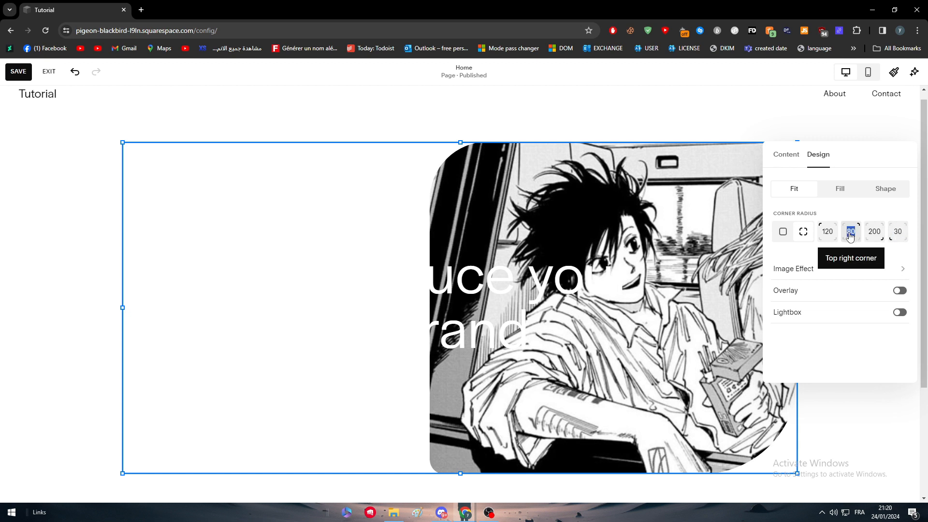
text(30)
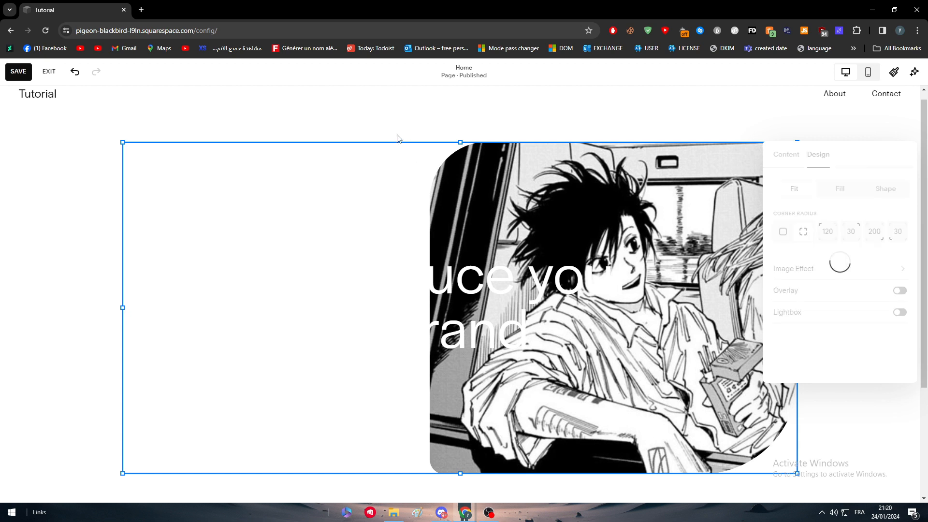
click(398, 131)
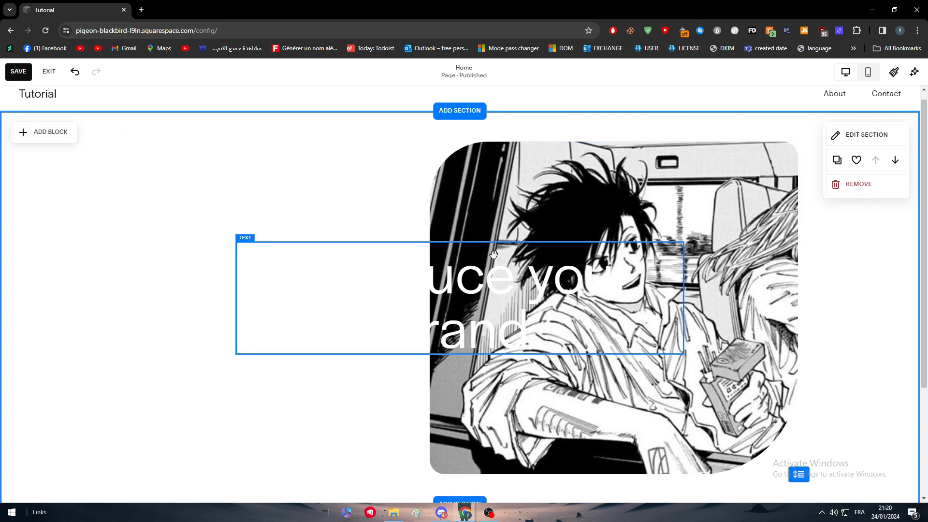
Change the image's display mode to Fill in its design settings.
click(494, 194)
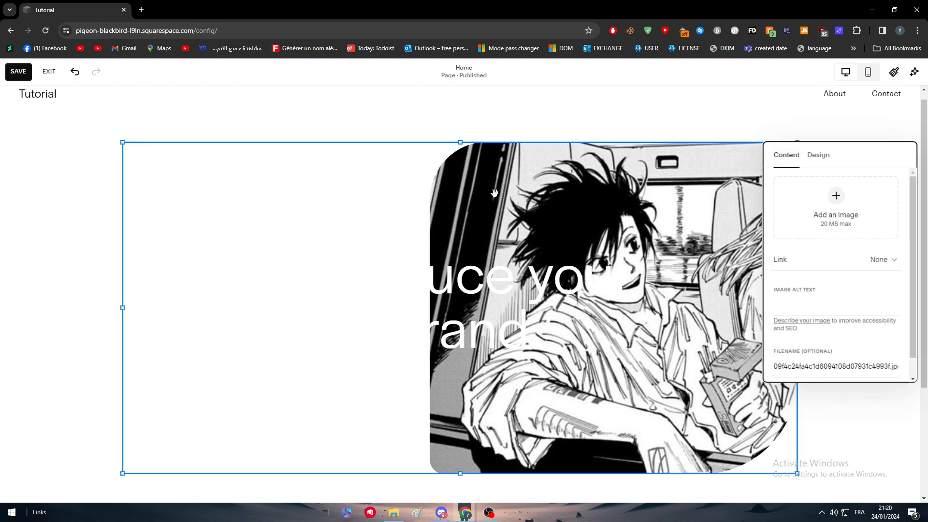
click(828, 154)
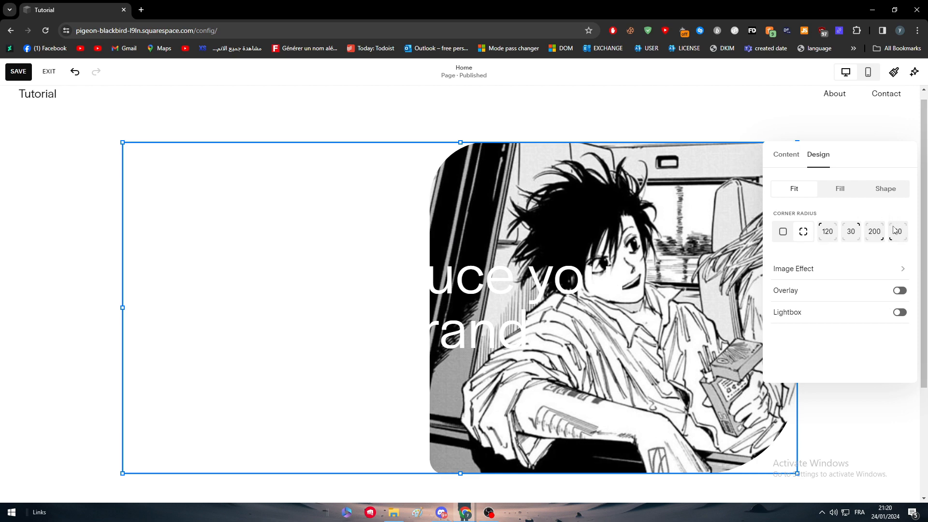
click(847, 193)
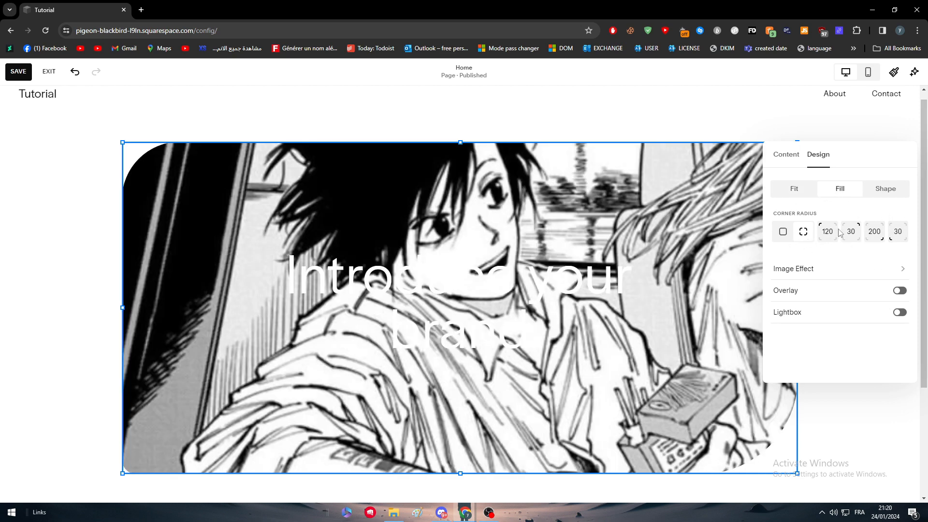
Compare the uniform and individual corner radius modes and the Fit and Fill display modes on the image.
click(802, 233)
click(803, 234)
click(803, 234)
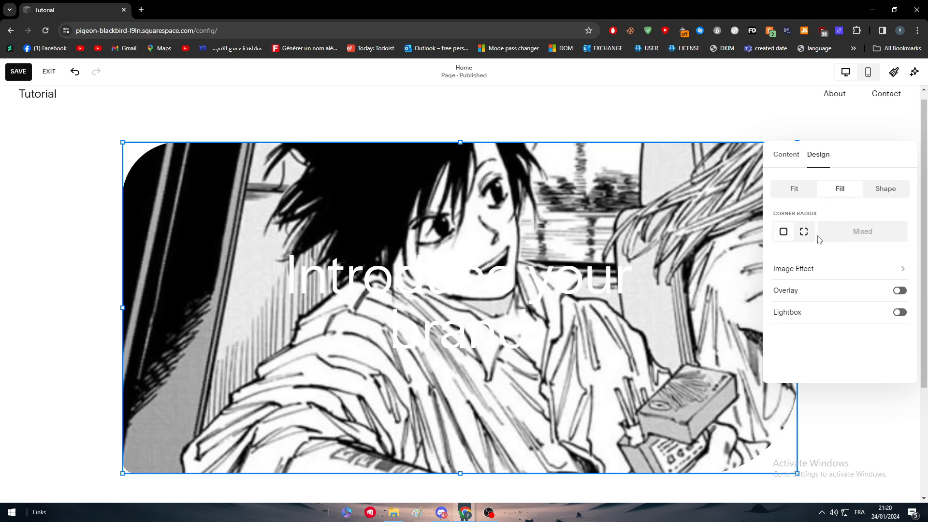
click(803, 231)
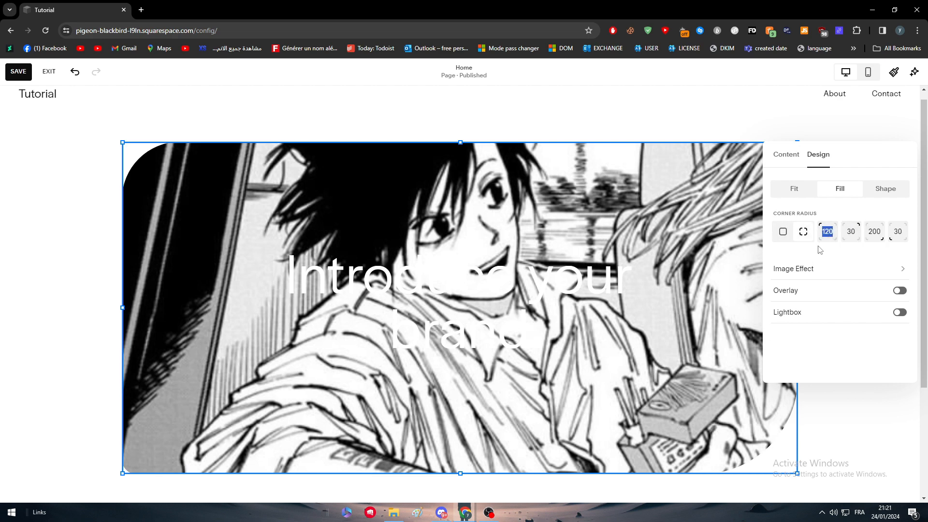
click(794, 190)
click(792, 234)
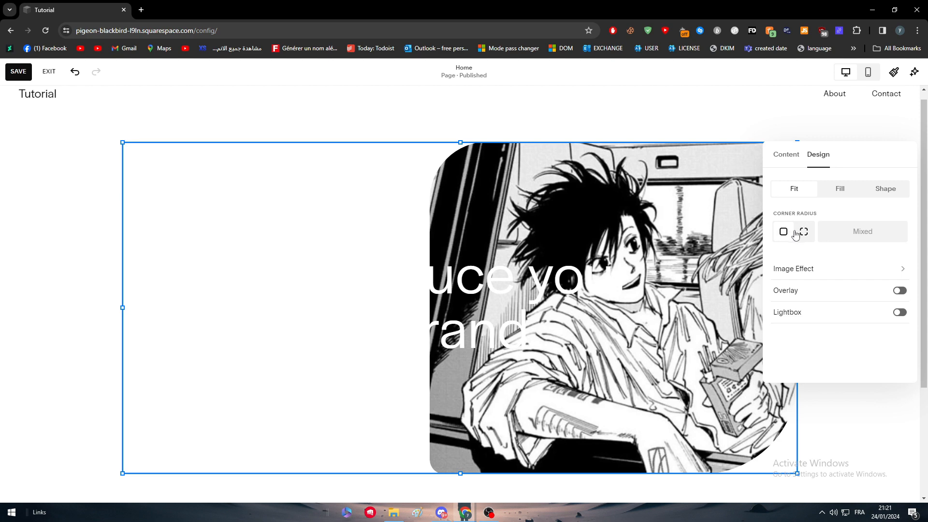
click(840, 189)
Set all four individual corner radii of the image to 0.
click(803, 233)
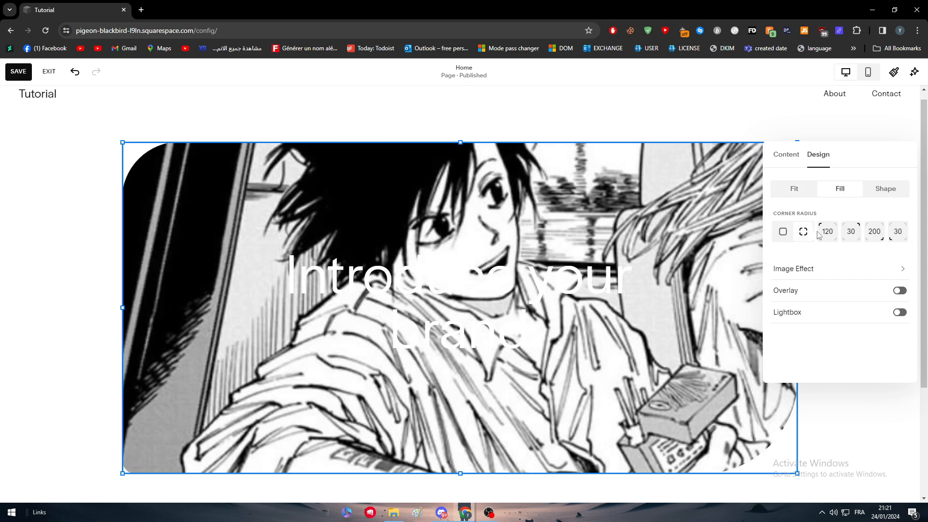
click(827, 232)
key(BackSpace)
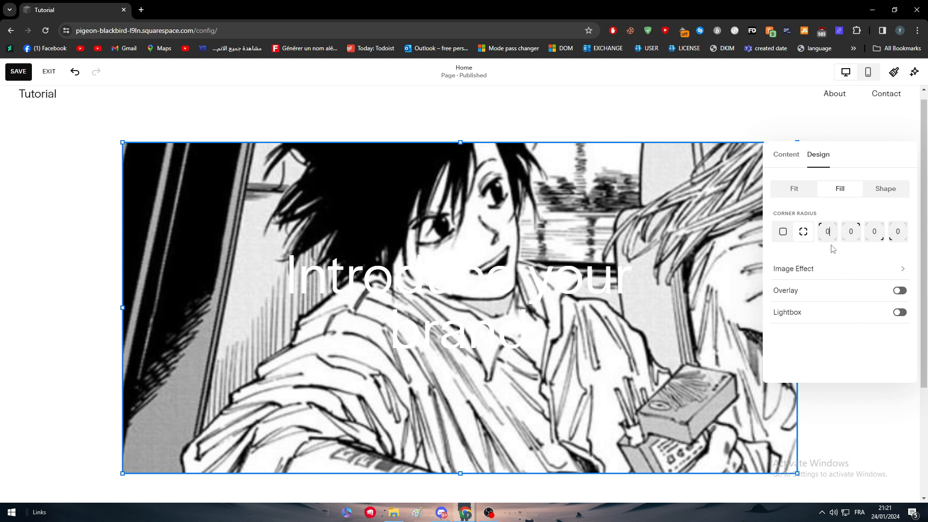
Keep the image in Fill mode, set its uniform corner radius to 400 and close the block settings.
click(881, 198)
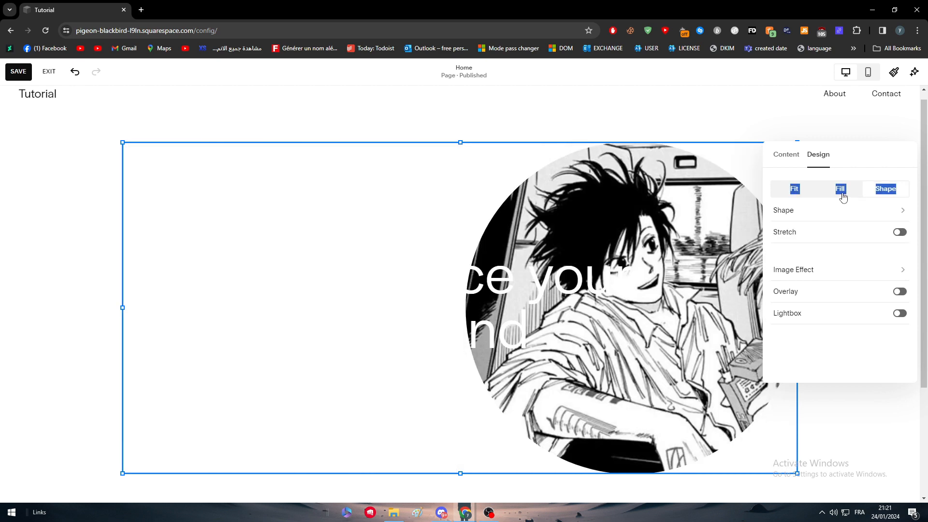
click(841, 194)
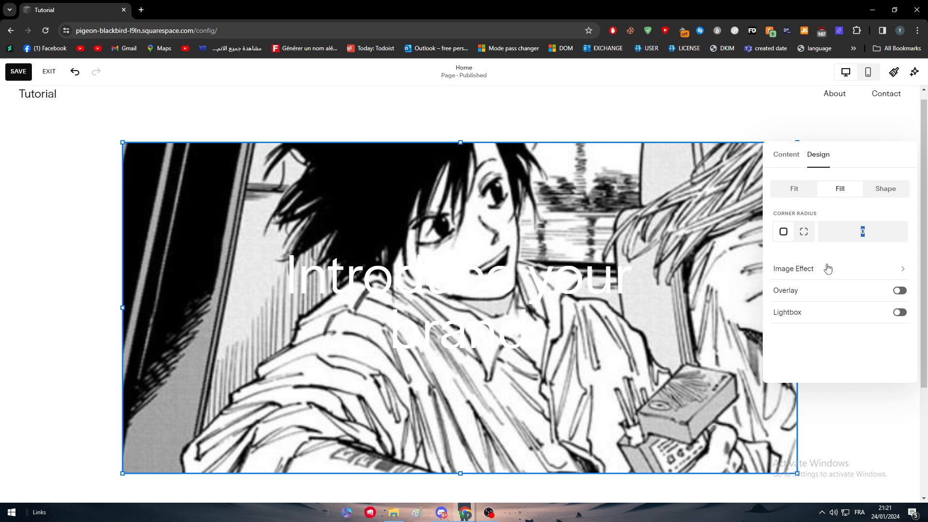
text(00)
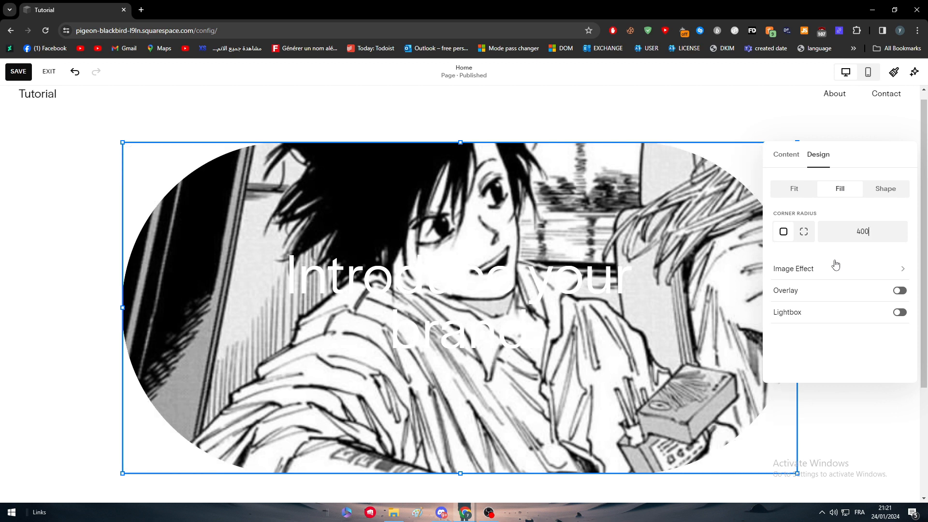
click(630, 124)
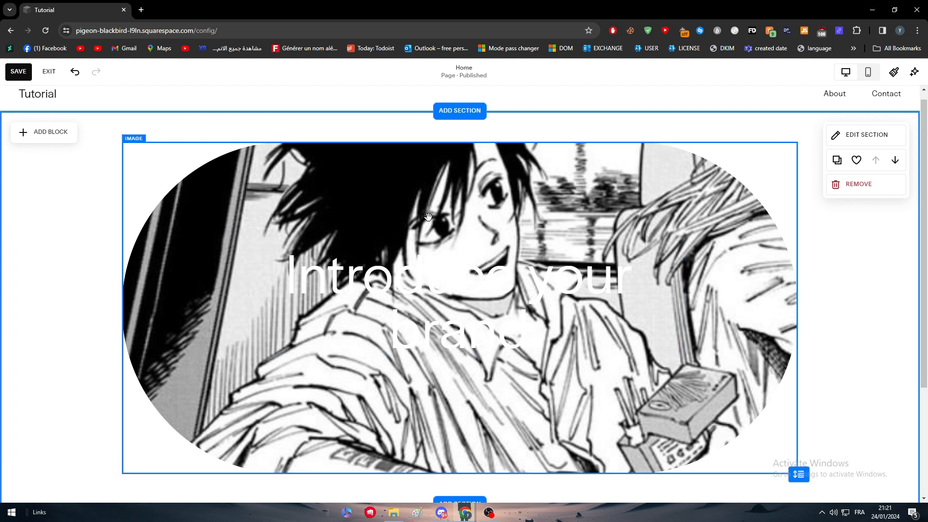
Switch the image's display mode to Shape in its design settings and apply the 1:1 diamond shape.
double_click(662, 190)
click(828, 161)
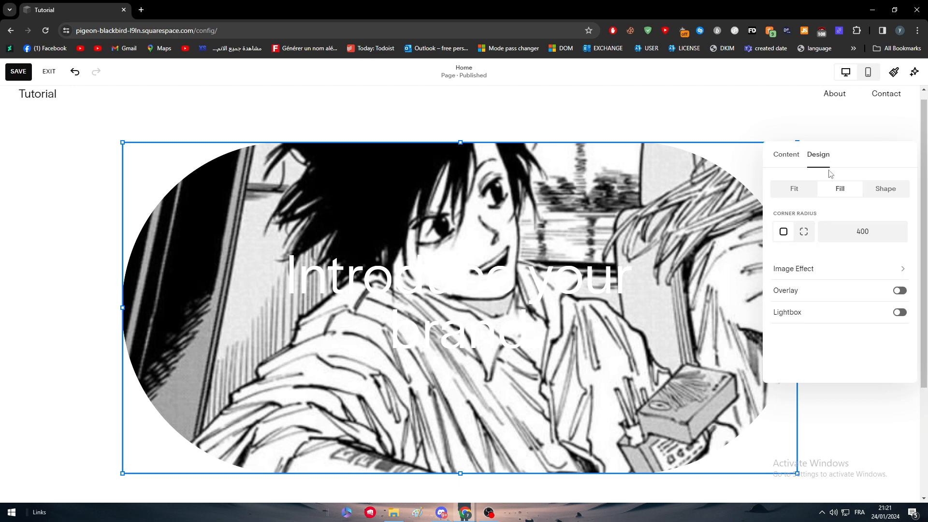
click(885, 189)
click(891, 218)
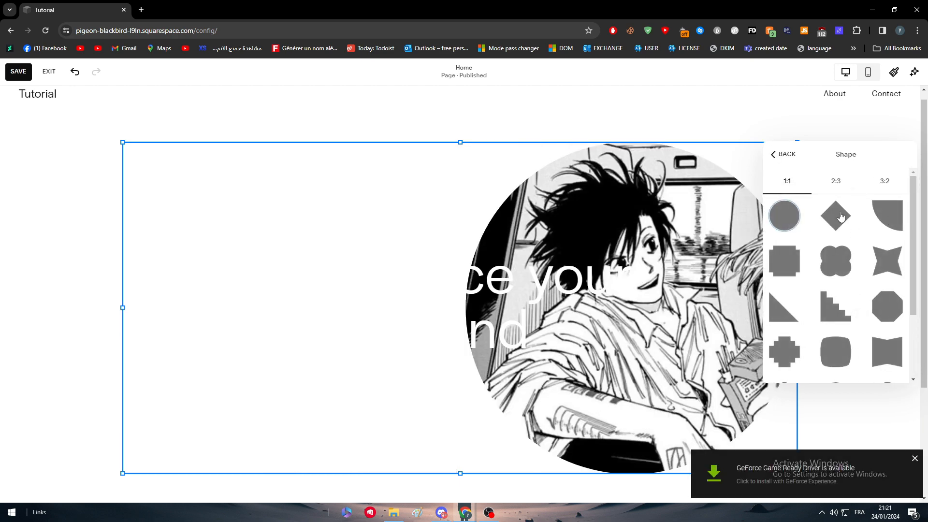
click(834, 223)
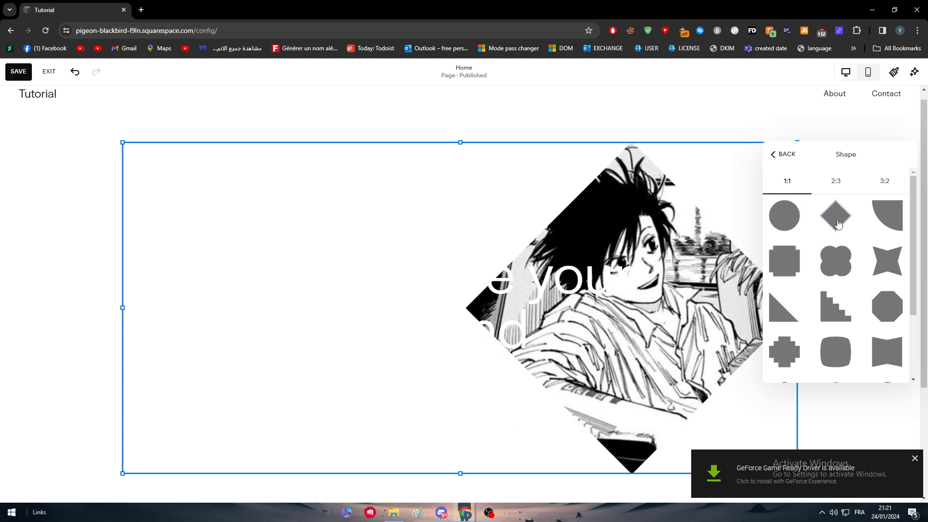
Try the other 1:1 shapes on the image, from the quarter circle through the star, triangle, staircase and octagon to the concave banner.
click(896, 222)
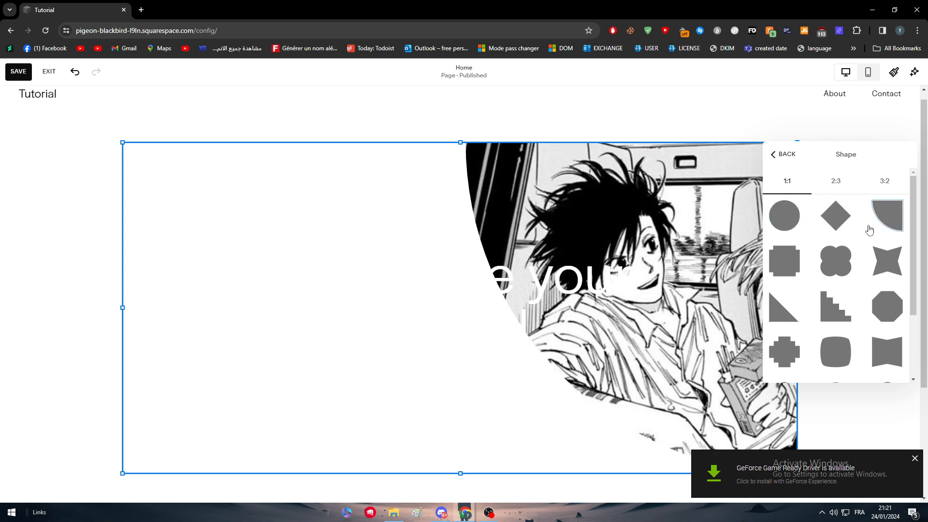
click(795, 271)
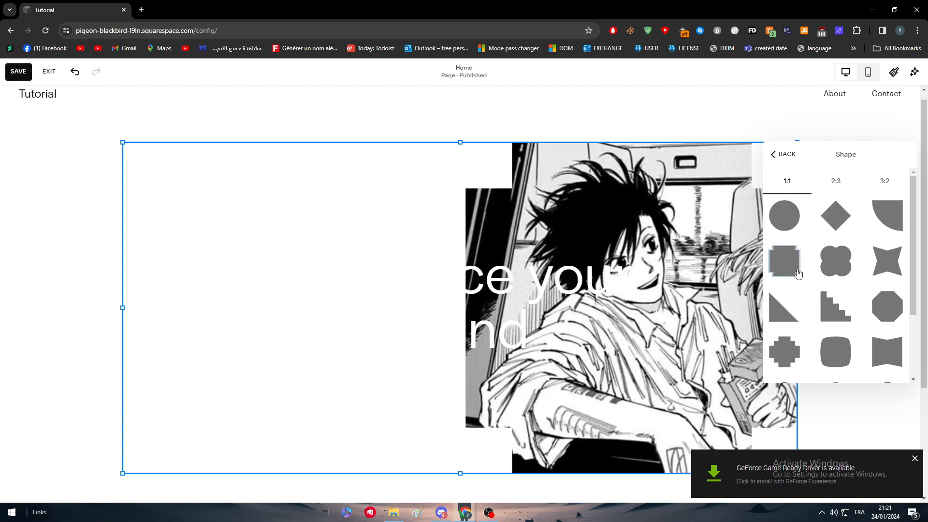
click(839, 273)
click(894, 269)
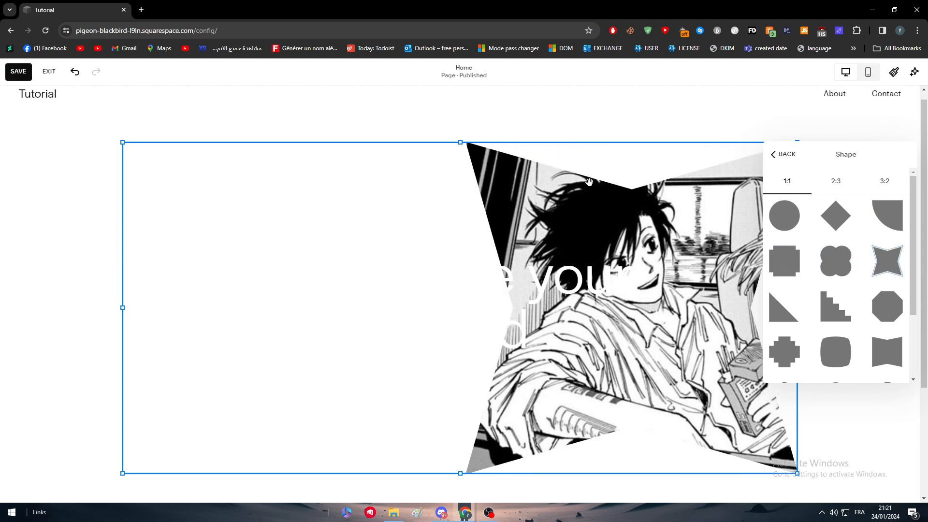
click(784, 311)
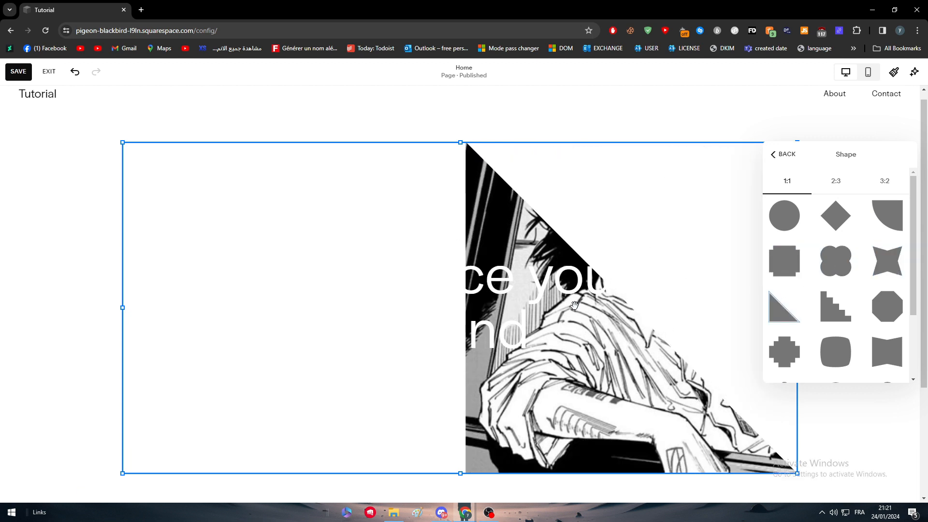
click(829, 315)
click(884, 309)
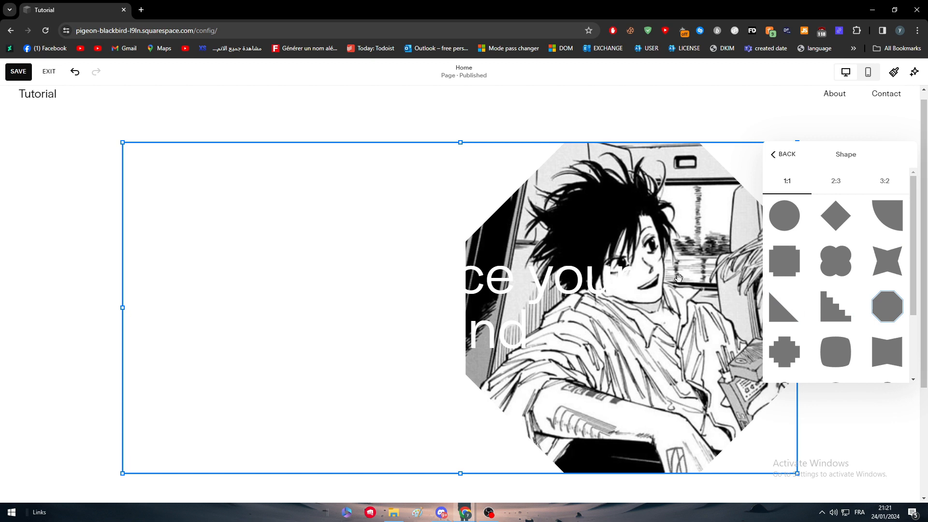
click(775, 354)
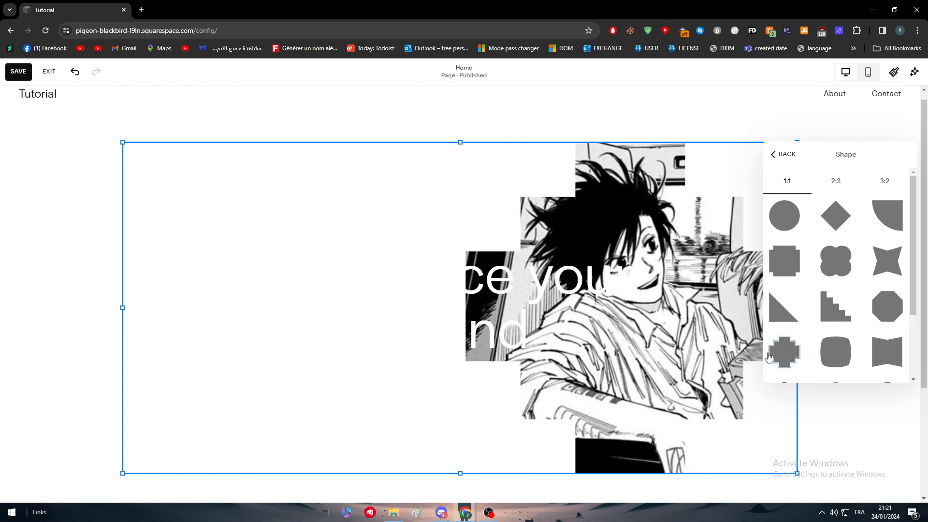
click(831, 357)
click(888, 353)
Try the flower, bulged square and rounded pentagon shapes, and apply the scalloped circle to the image.
scroll(884, 301, down, 2)
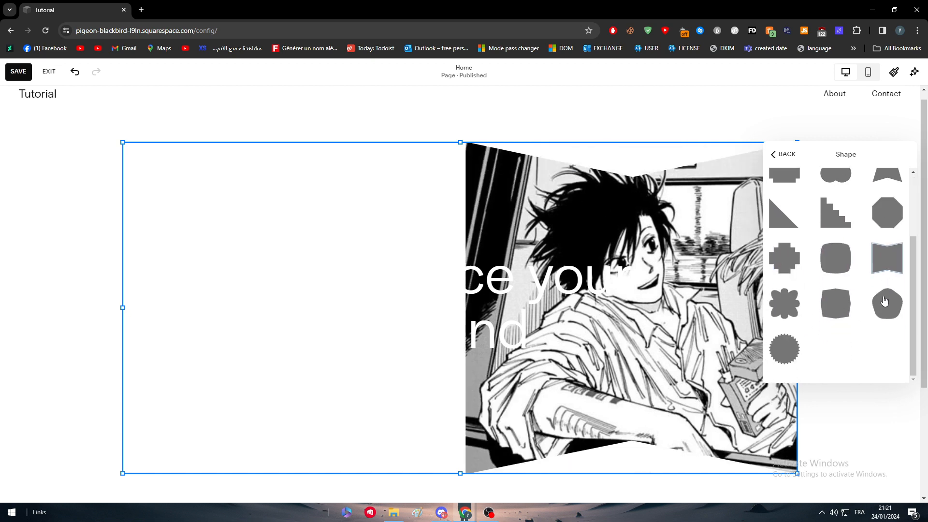
click(795, 309)
click(846, 311)
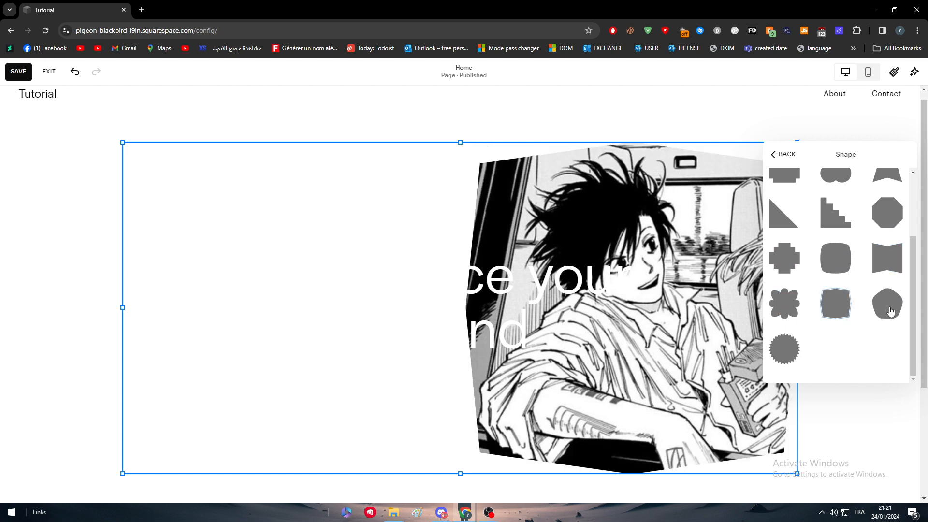
click(889, 312)
click(787, 350)
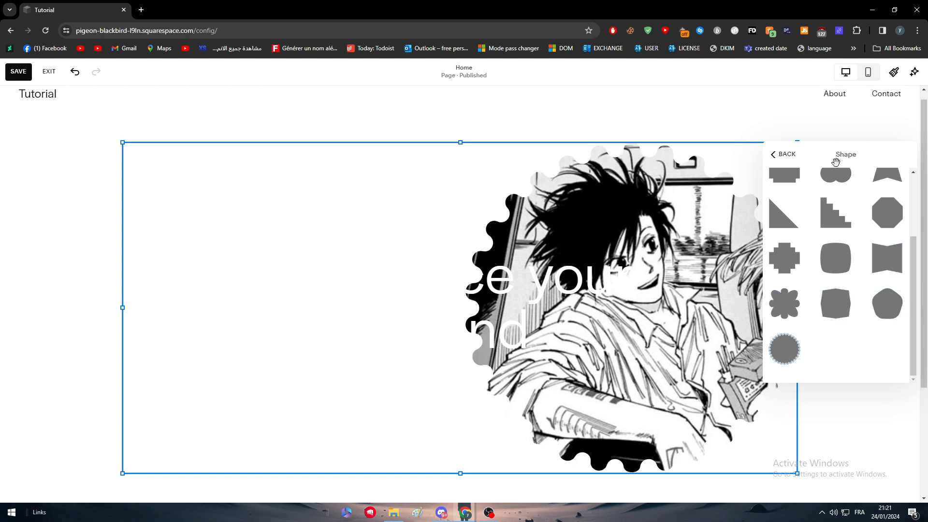
Turn on Stretch for the shaped image and close the block settings.
click(792, 154)
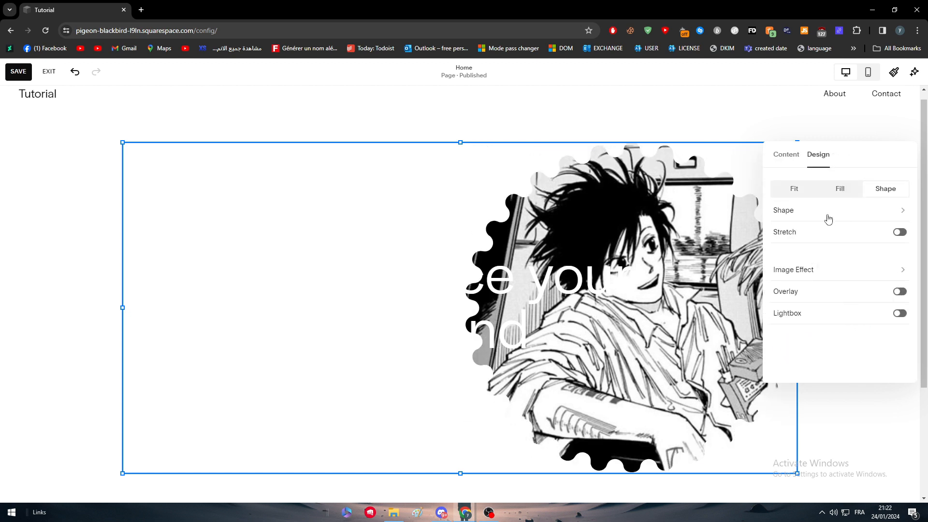
click(899, 233)
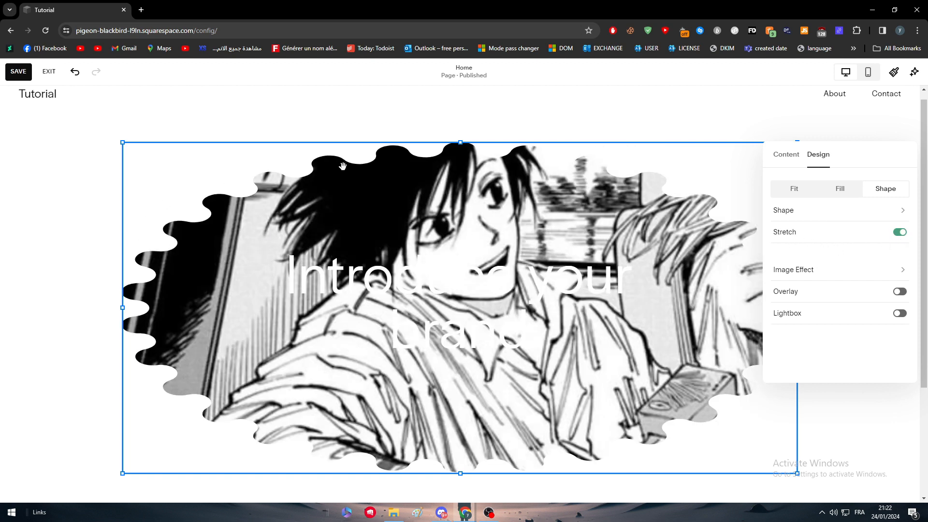
click(91, 150)
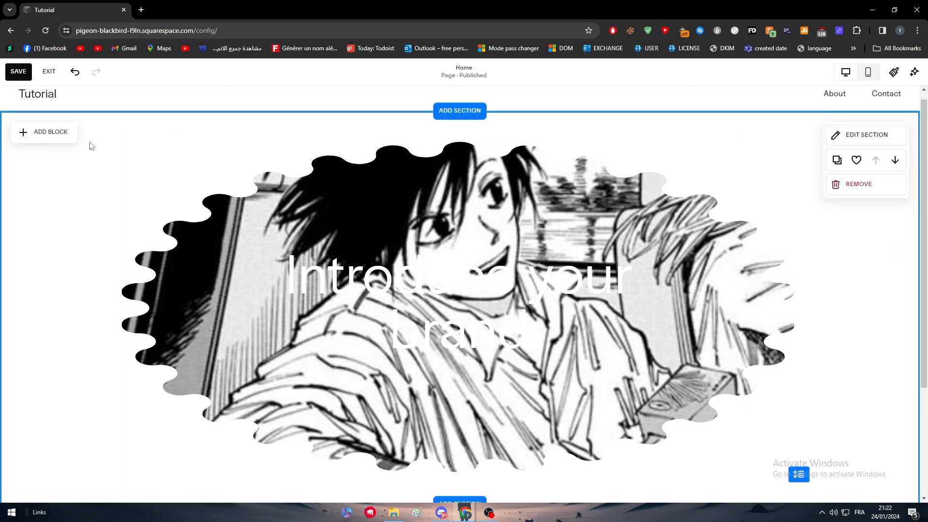
Reopen the image's design settings, try the available image effects including Film grain, and apply the last of the six options.
click(545, 198)
click(545, 198)
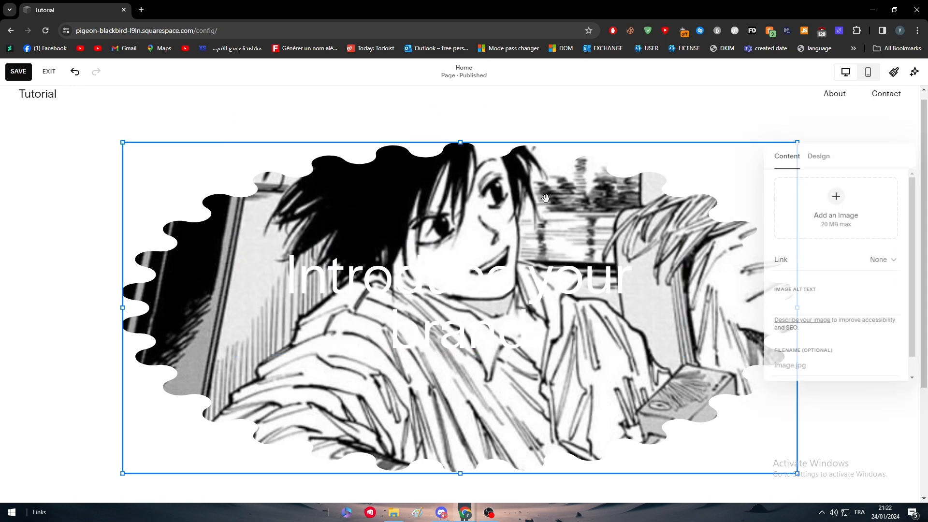
click(817, 161)
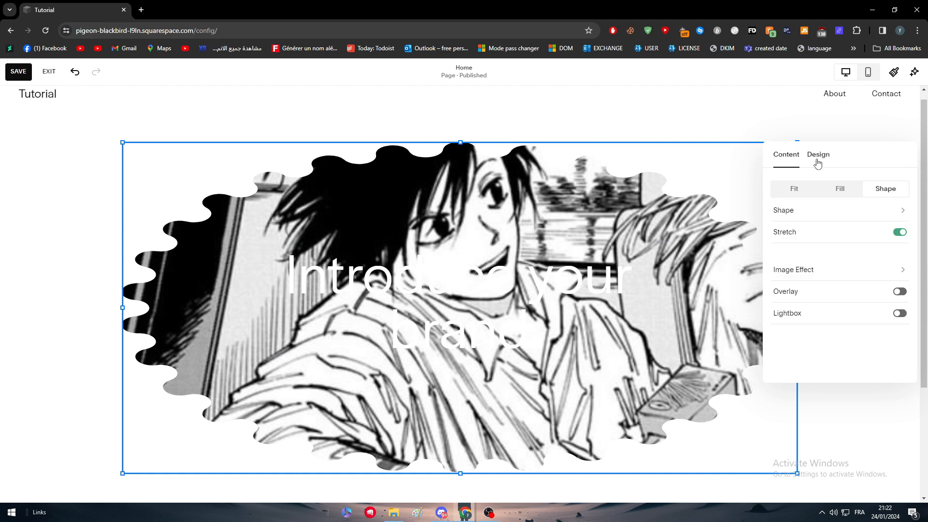
click(828, 274)
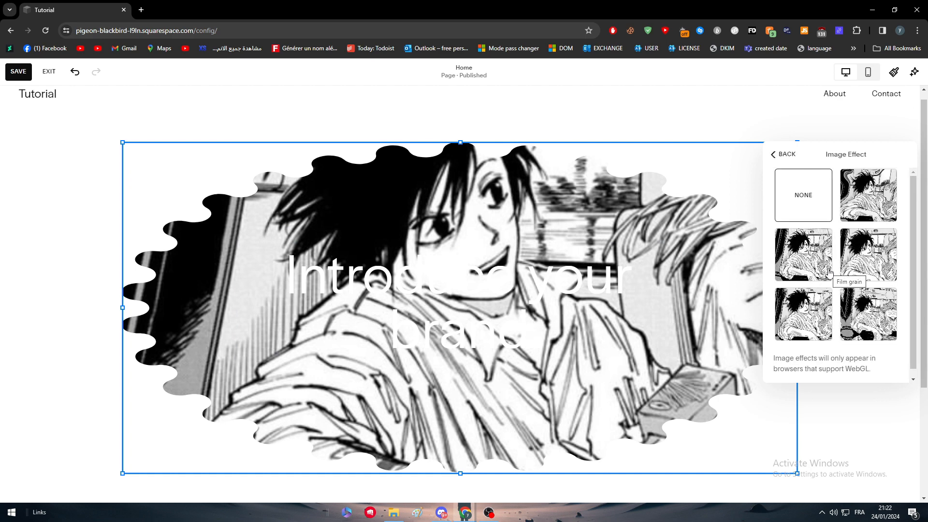
click(862, 199)
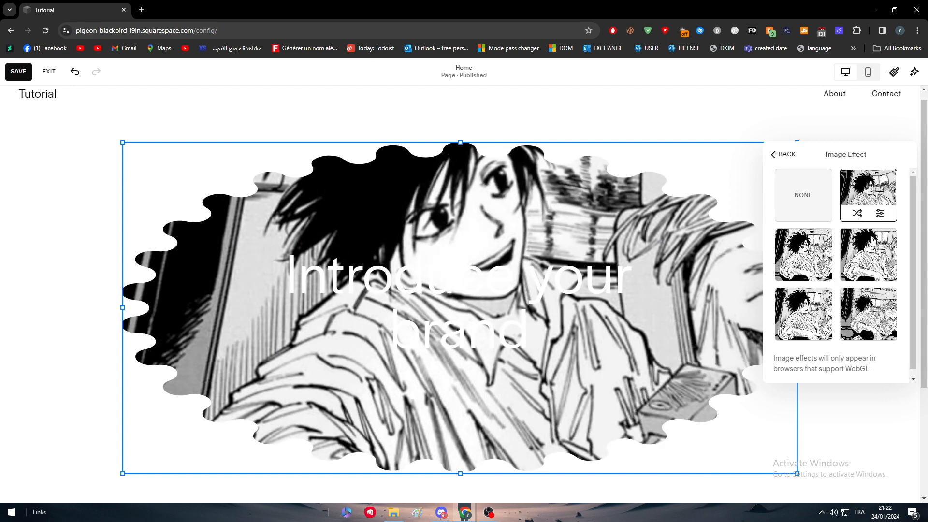
click(855, 259)
click(806, 251)
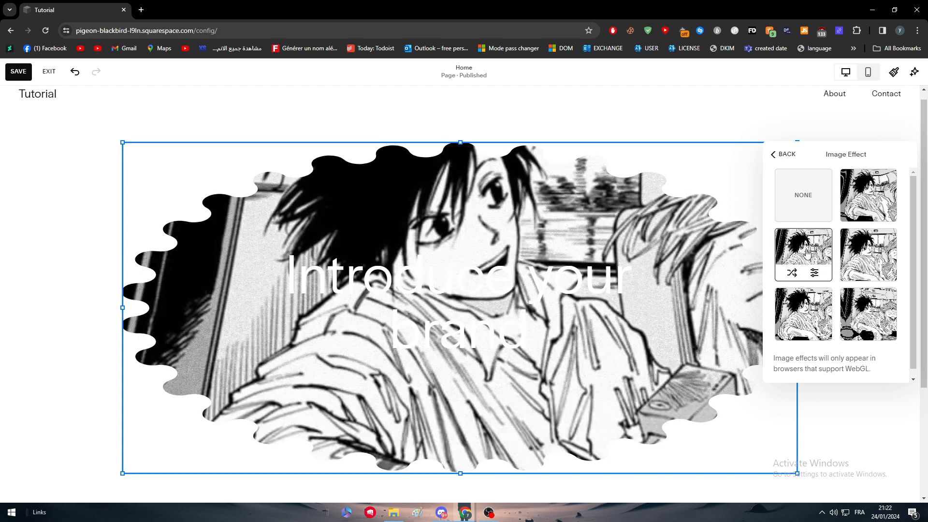
click(804, 309)
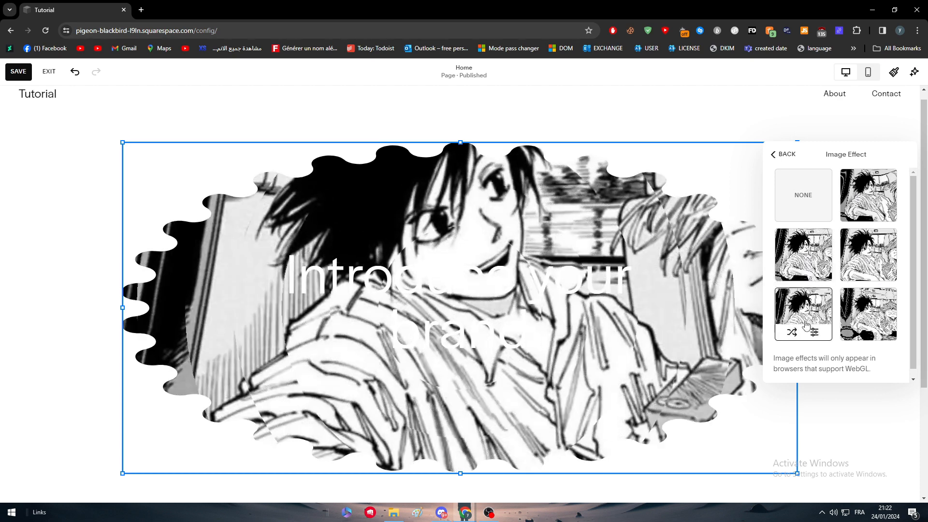
click(863, 326)
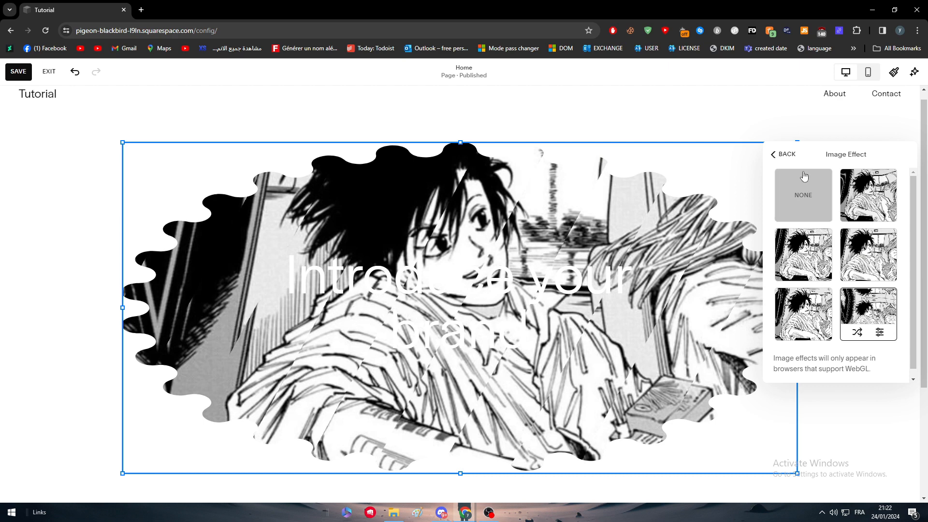
Set the image's display mode to Fill with a uniform corner radius of 0.
click(773, 154)
click(839, 190)
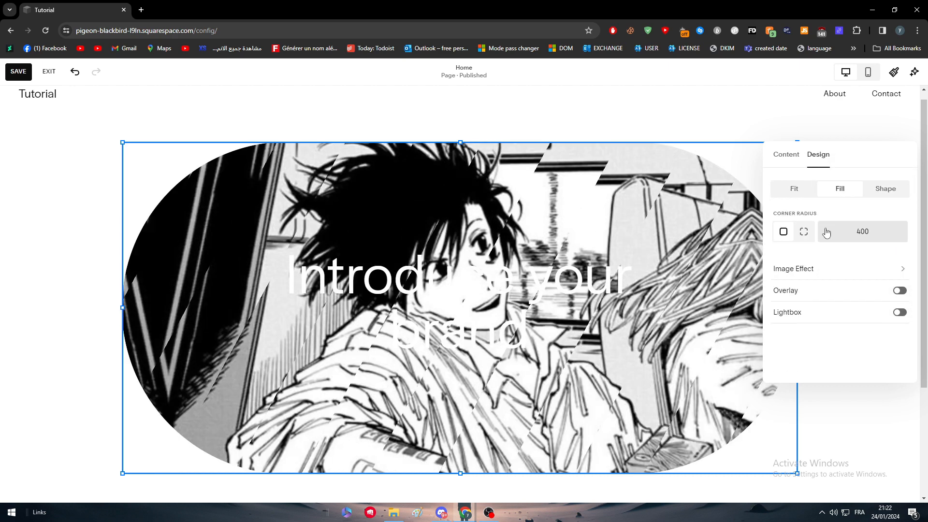
key(BackSpace)
key(BackSpace)
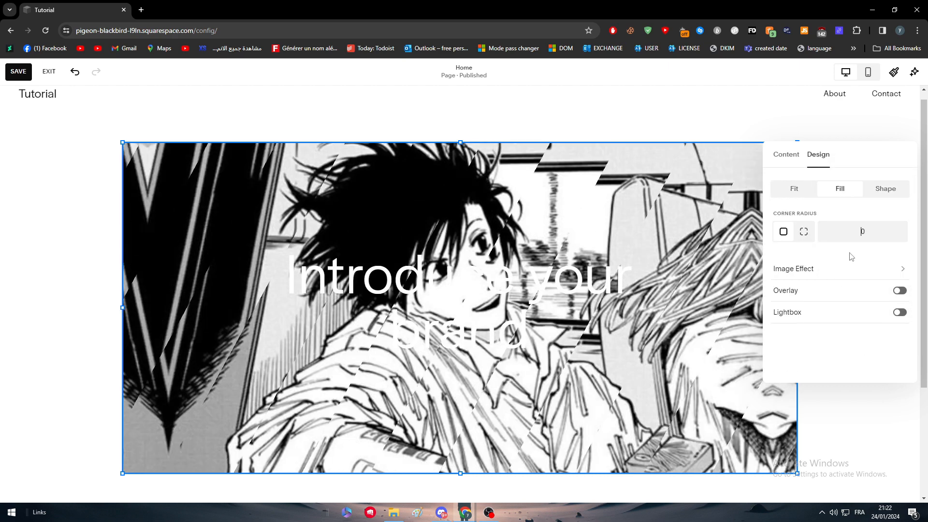
click(873, 193)
click(840, 188)
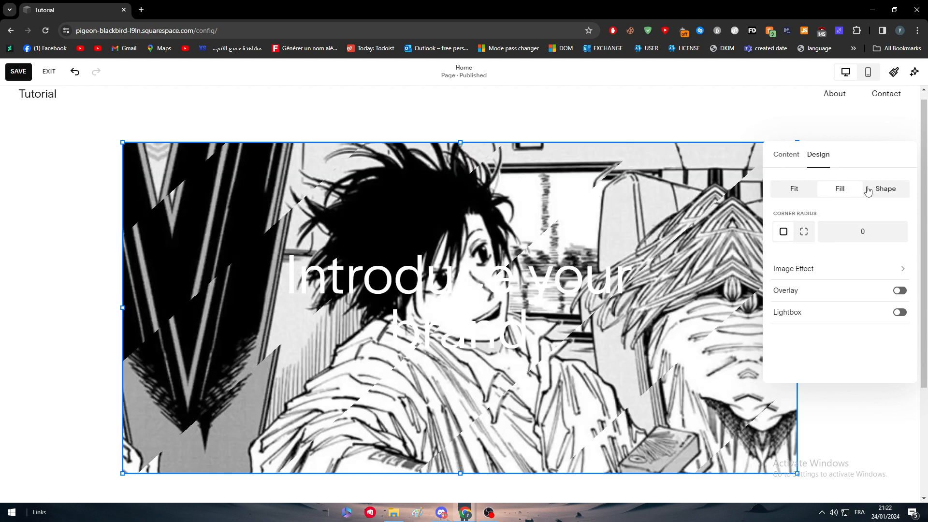
Try the wavy image effect on the image, and apply the ringed effect, fifth of the six options.
click(831, 270)
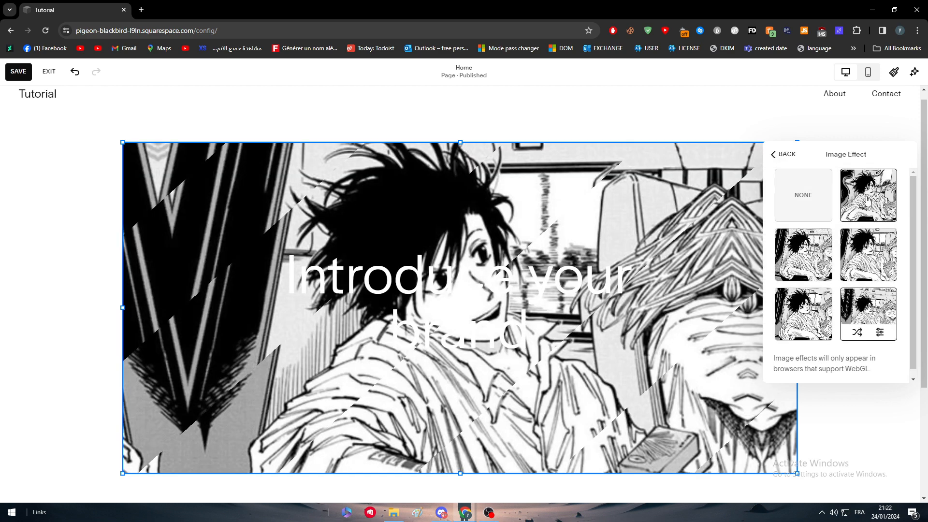
click(867, 193)
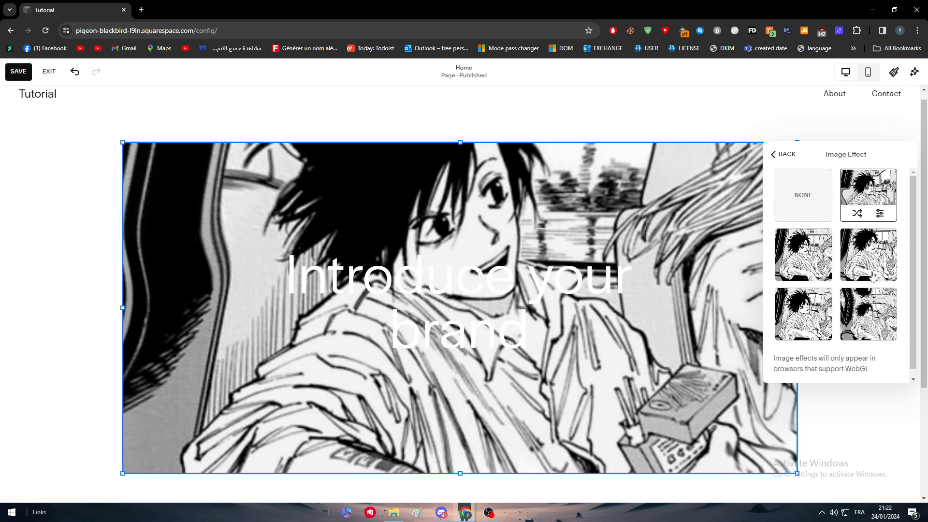
click(797, 329)
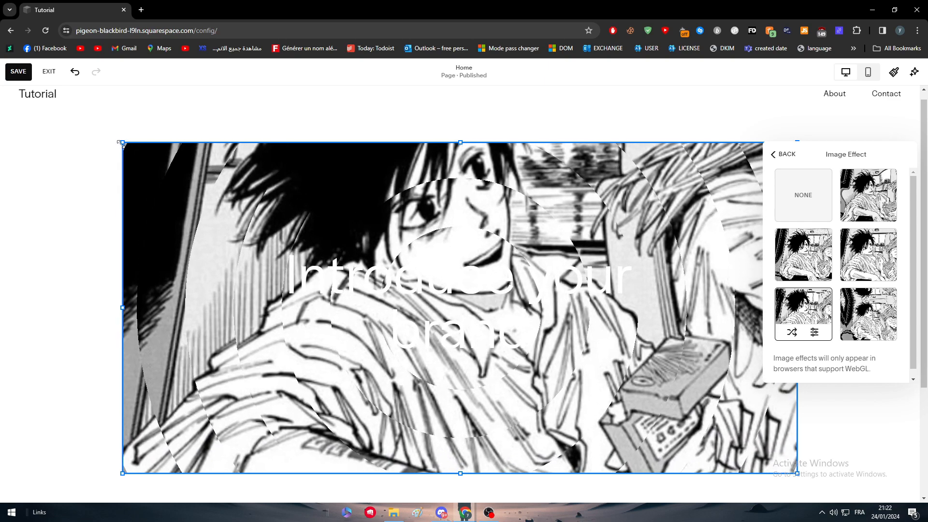
Shrink the image block, centre it behind the heading and try a somewhat larger size there.
drag(121, 143, 440, 301)
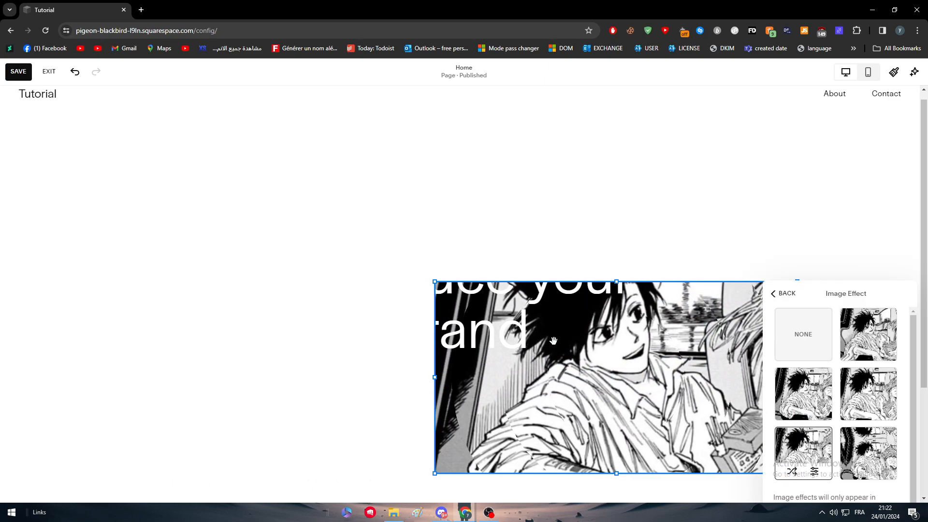
click(513, 324)
drag(700, 340, 539, 249)
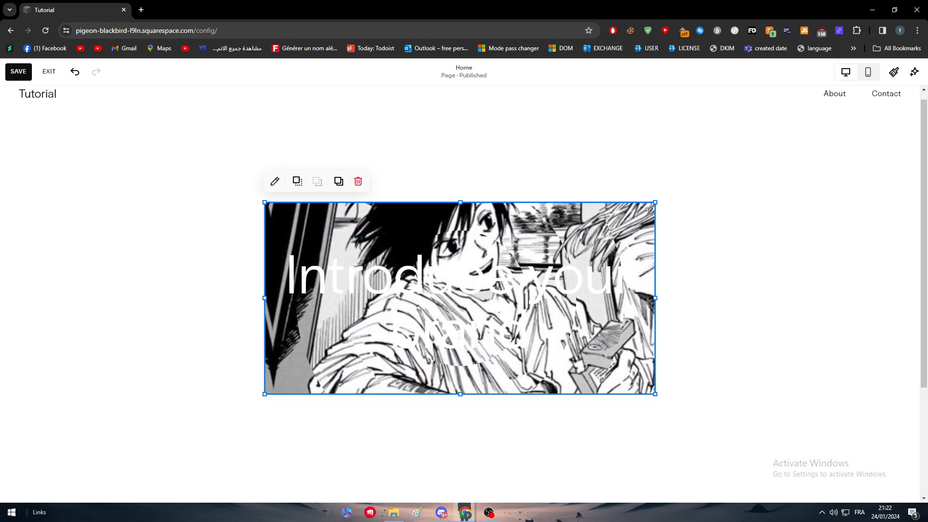
drag(653, 205, 772, 180)
drag(449, 226, 388, 241)
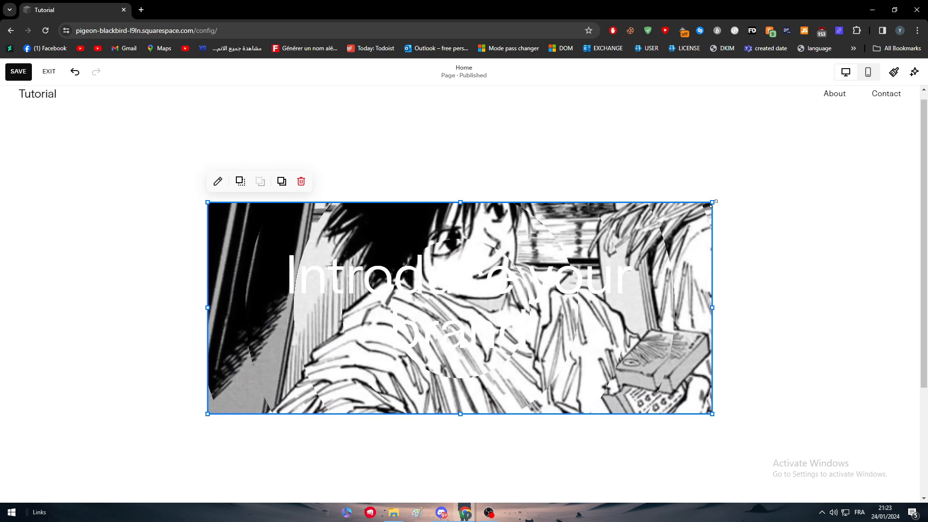
Try the image block as a small strip below the heading, and enlarge it again to cover the heading.
drag(712, 203, 513, 324)
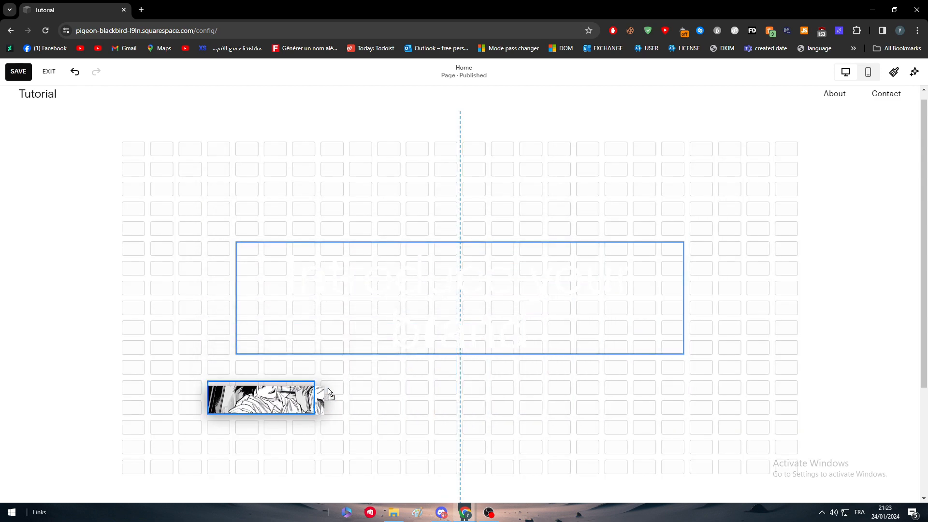
drag(313, 396, 313, 395)
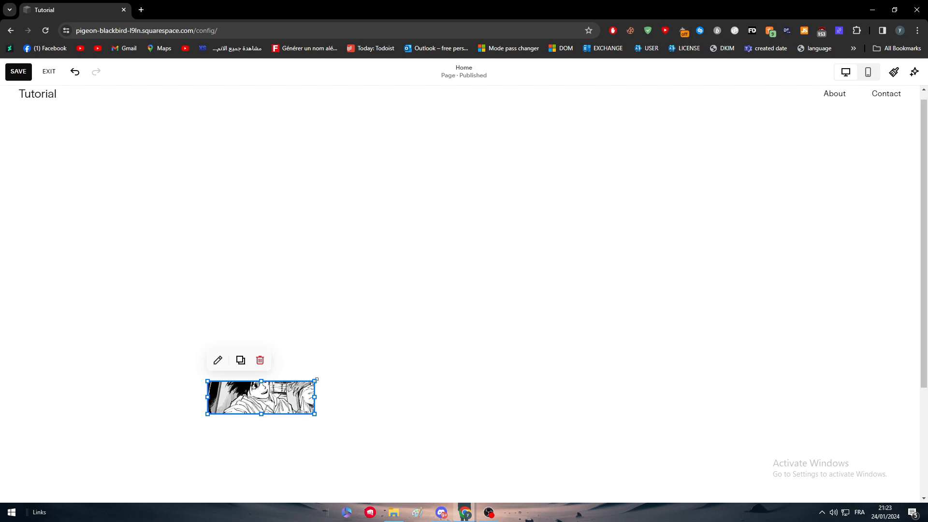
drag(315, 382, 765, 246)
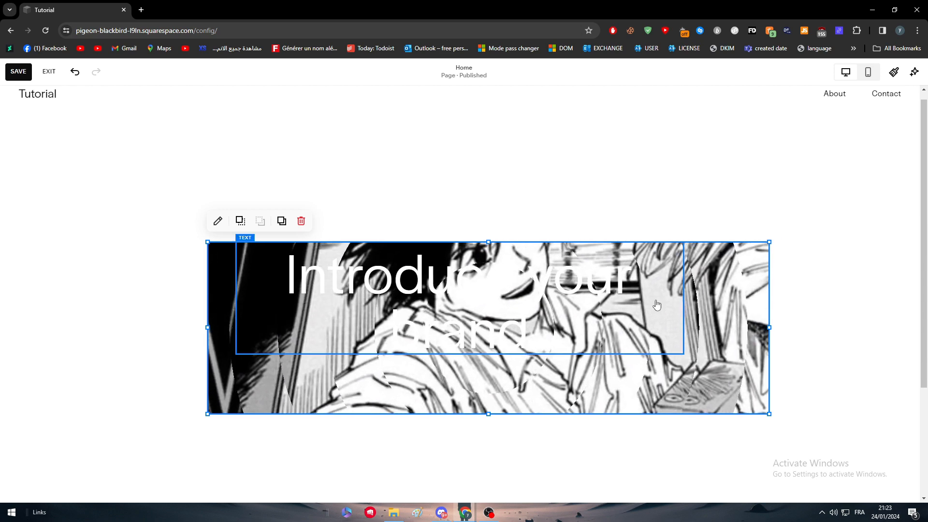
drag(768, 241, 720, 190)
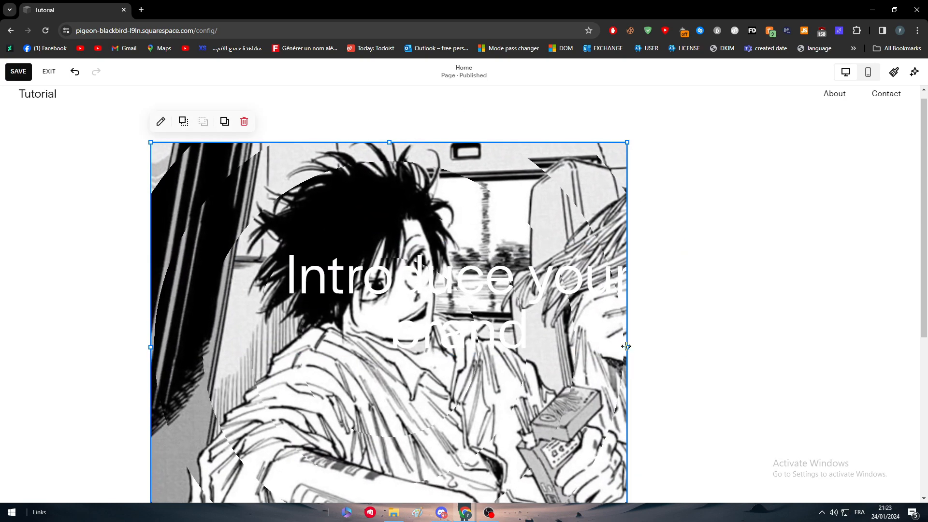
Narrow and shorten the image block to a nearly square size, and move it to the left edge of the content grid.
drag(626, 347, 399, 347)
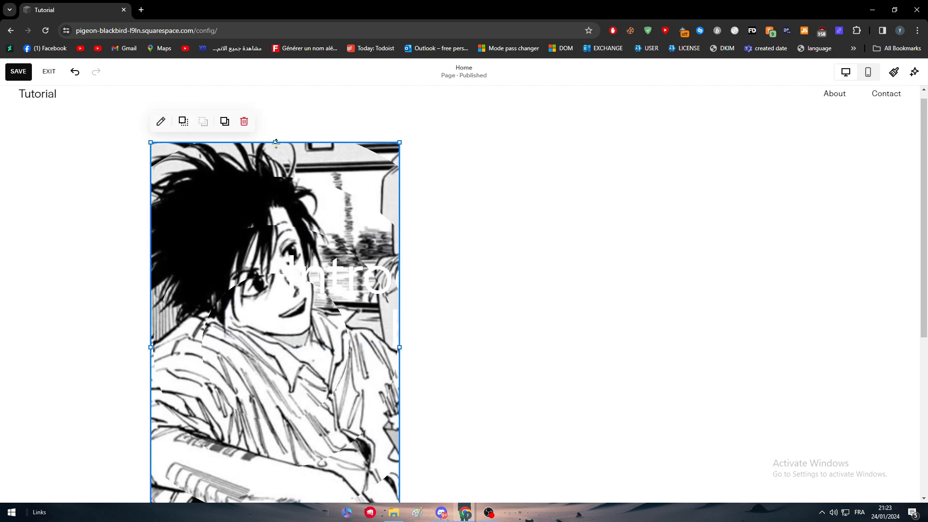
drag(276, 144, 276, 300)
drag(219, 399, 156, 319)
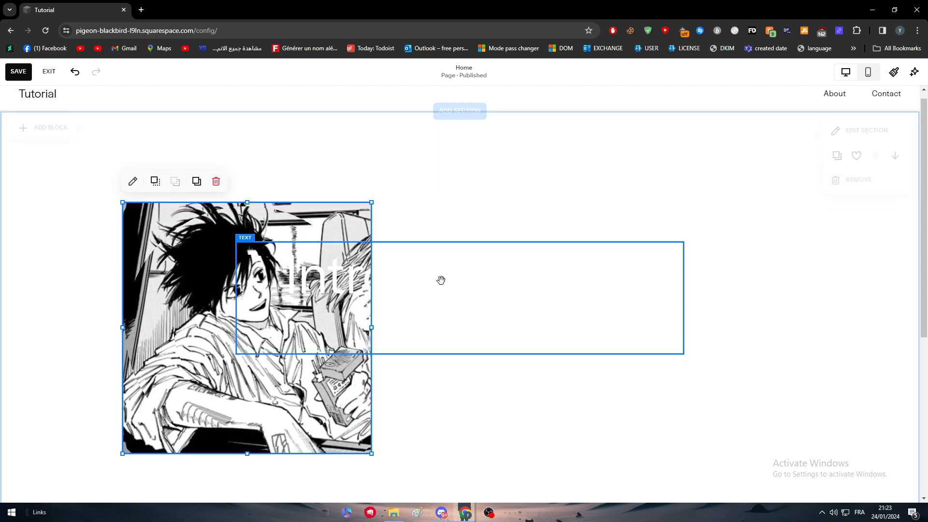
Delete the "Introduce your brand" text block from the section.
click(441, 280)
click(419, 241)
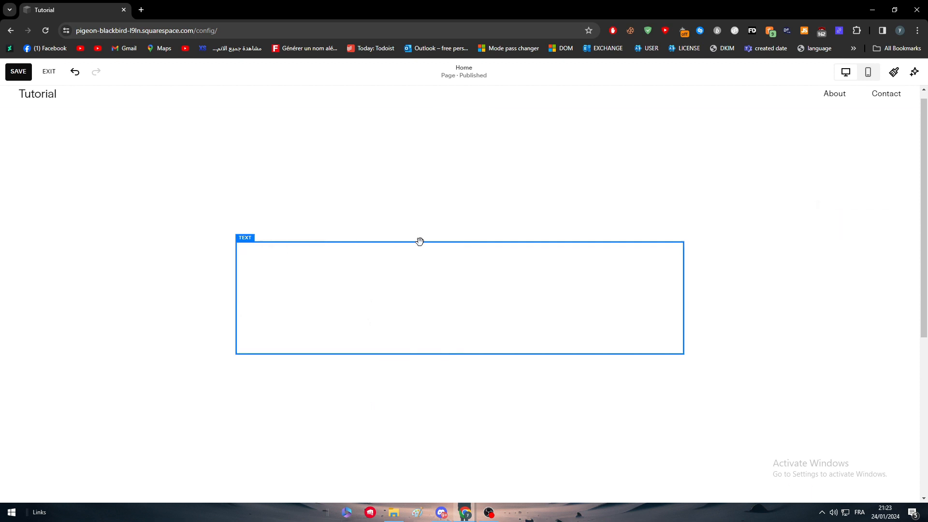
click(338, 243)
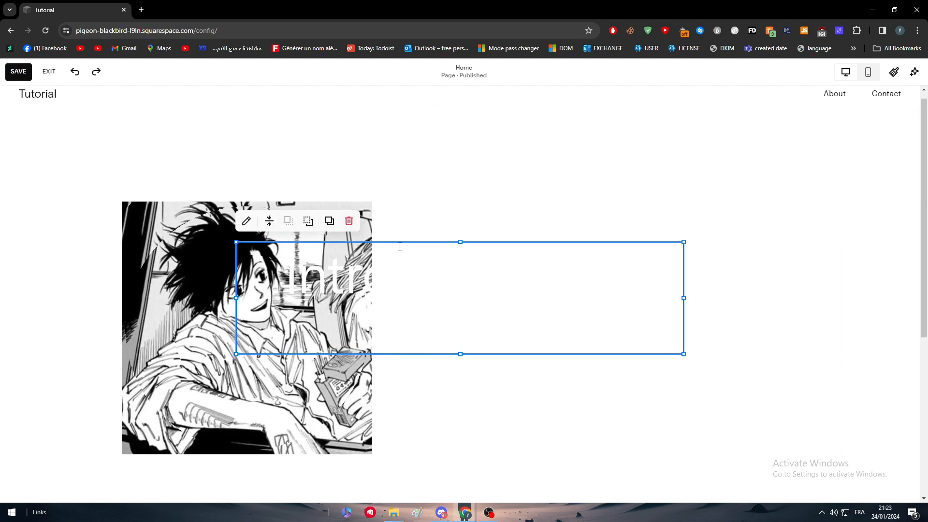
key(Delete)
Select the image block and widen it to the right into a landscape rectangle, raising its upper edge slightly.
click(125, 205)
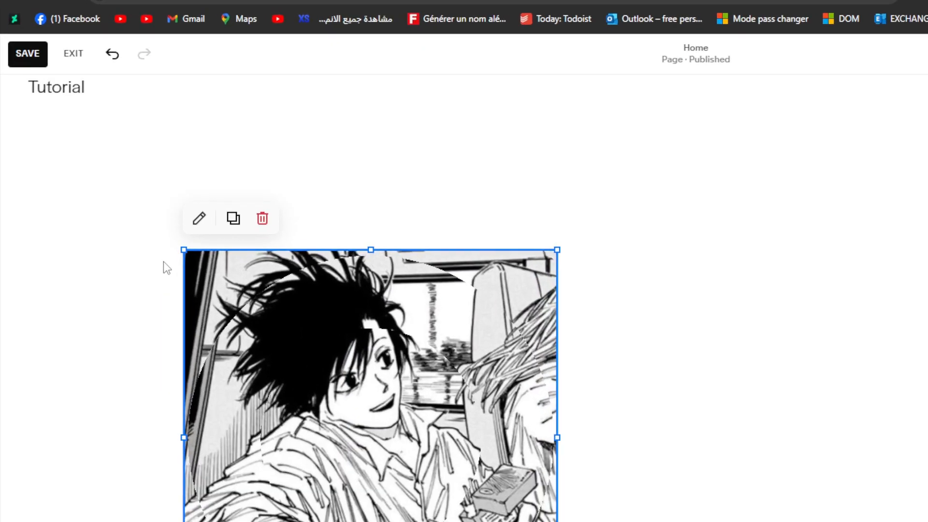
drag(507, 250, 762, 218)
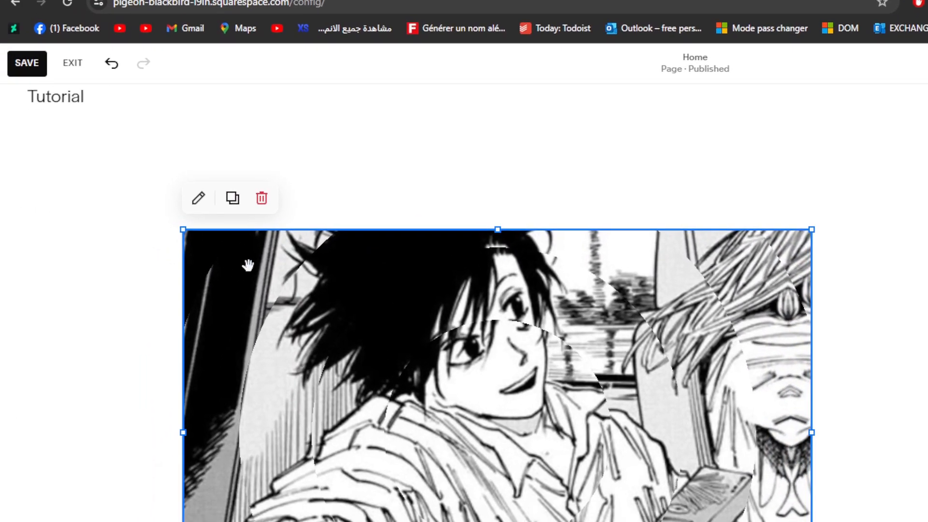
Switch the image to Shape mode, try the four-pointed star and bulged square, and apply the flower shape.
double_click(110, 263)
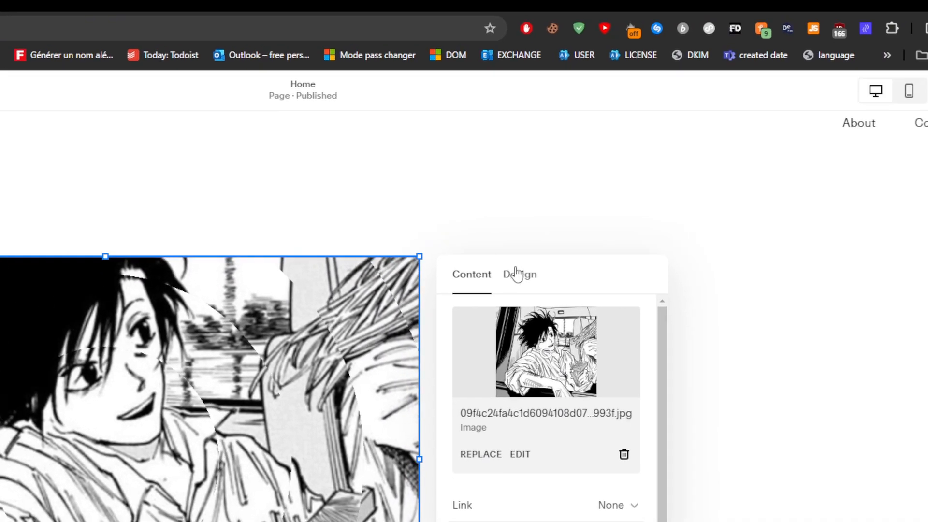
click(517, 274)
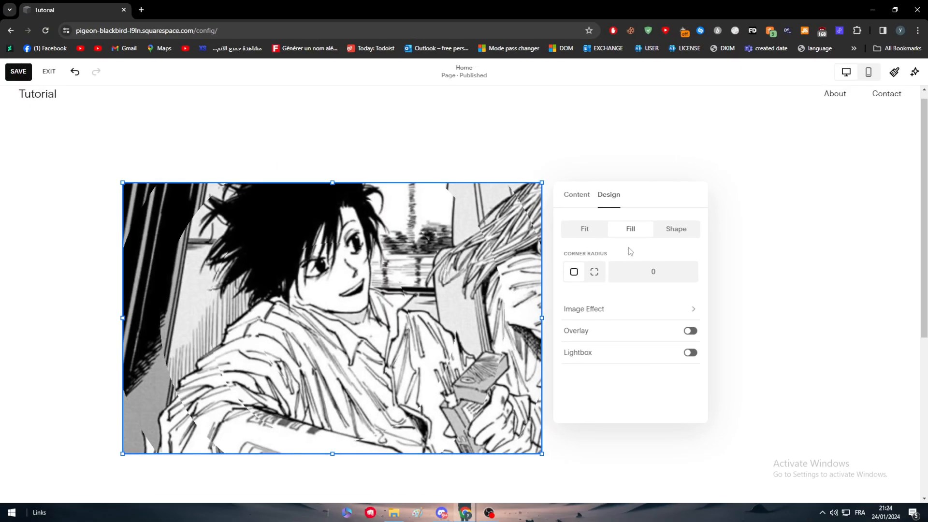
click(670, 231)
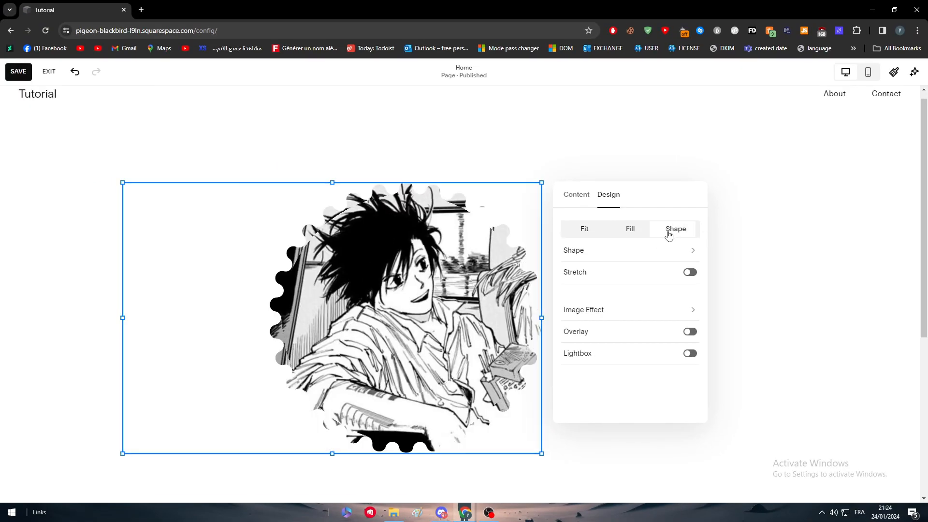
click(603, 252)
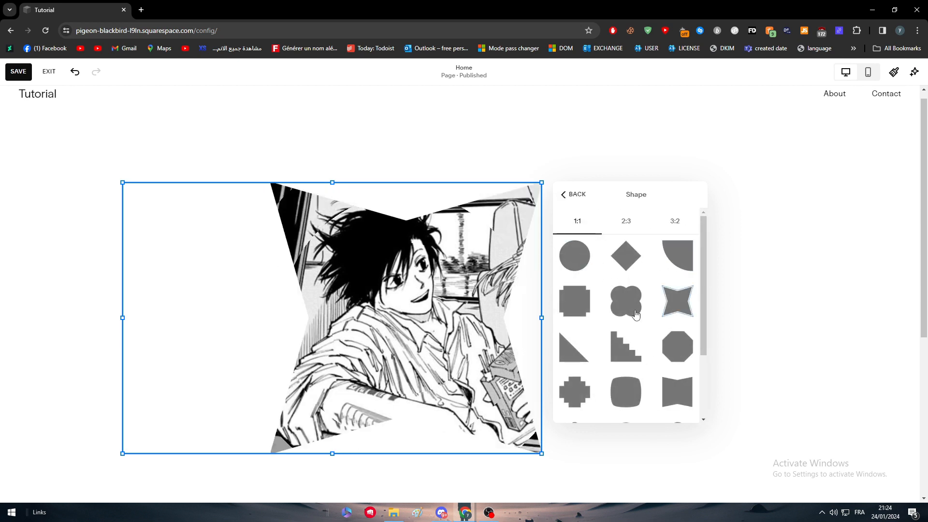
click(619, 423)
scroll(596, 392, down, 2)
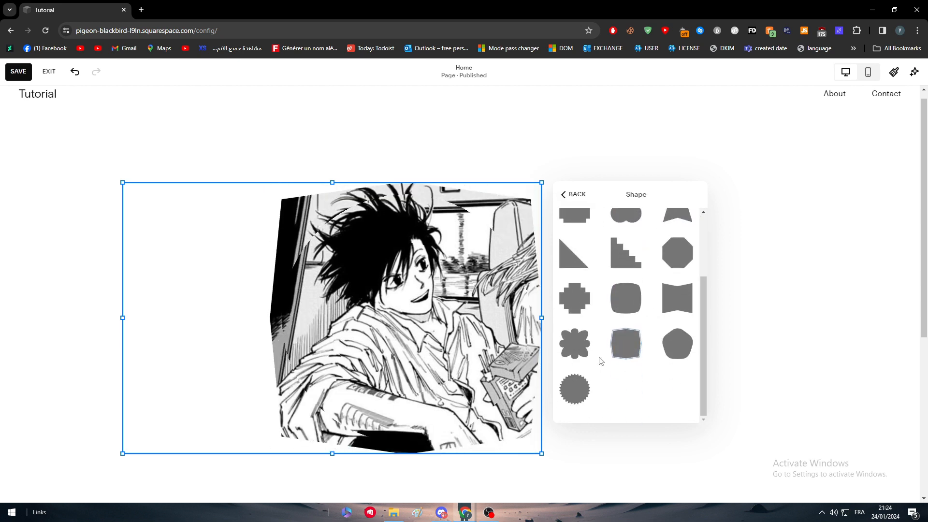
click(574, 343)
click(577, 199)
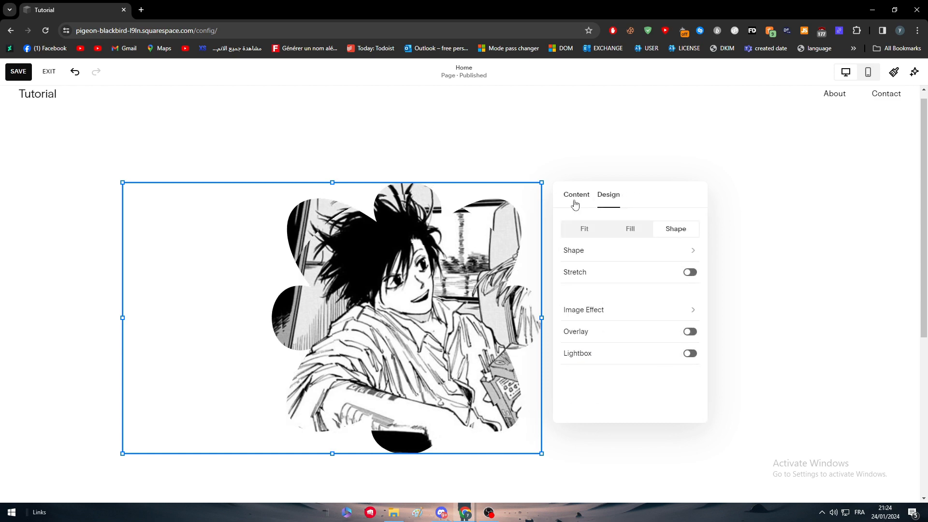
click(750, 317)
Move the flower-shaped image to the middle of the section and narrow its block to fit closely around the shape.
scroll(654, 352, down, 5)
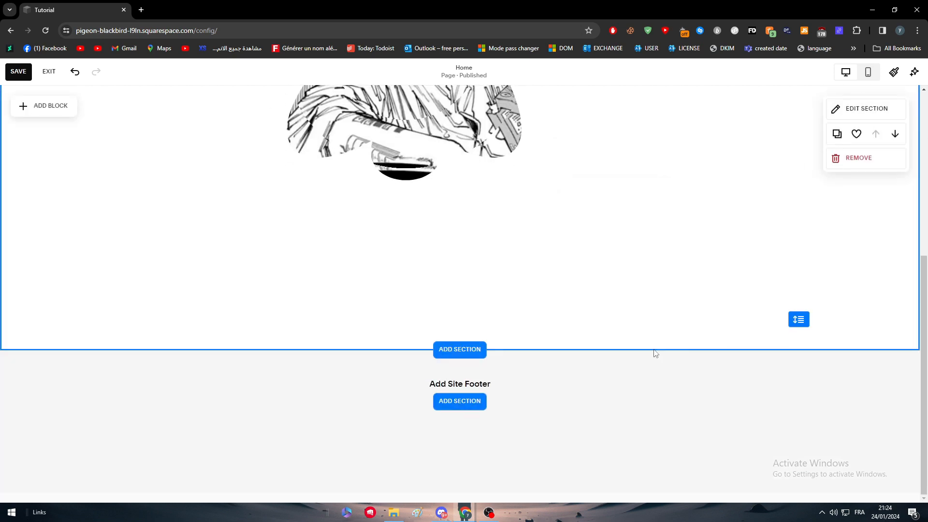
scroll(926, 341, up, 10)
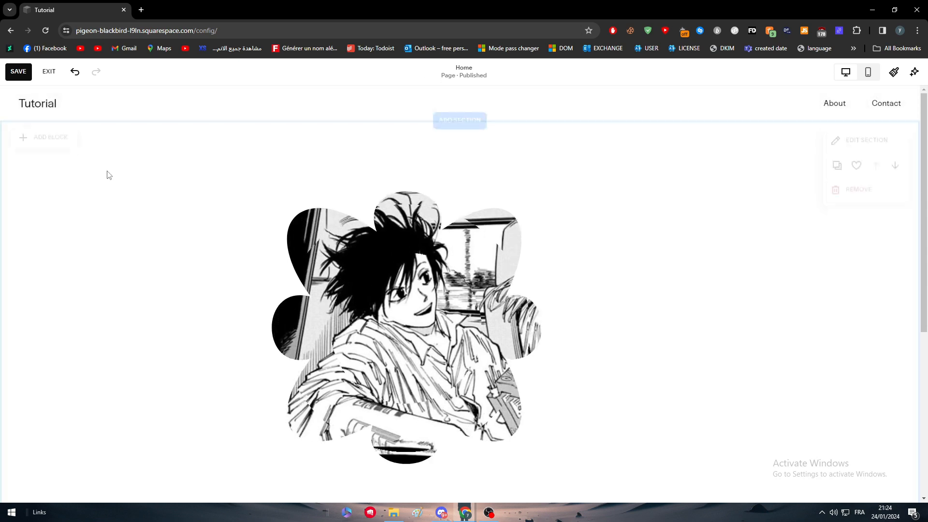
drag(390, 311, 506, 310)
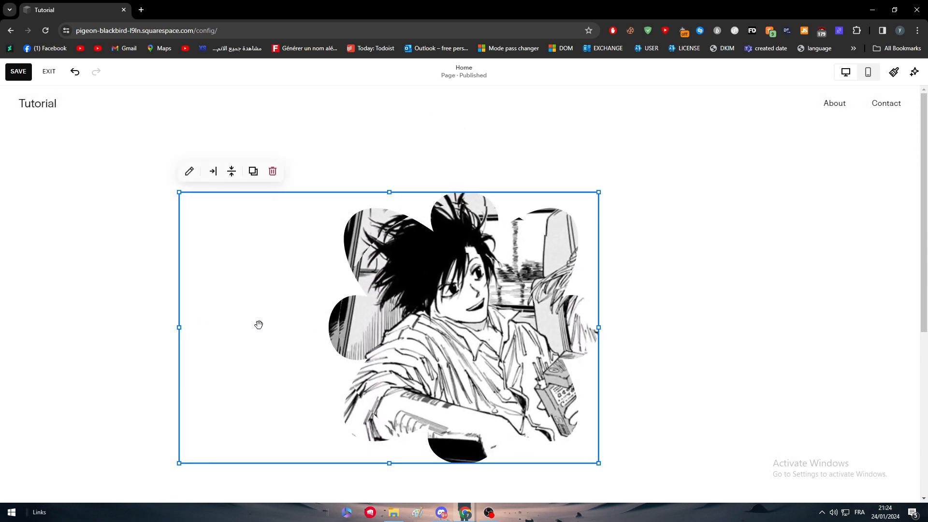
drag(180, 327, 326, 333)
click(710, 314)
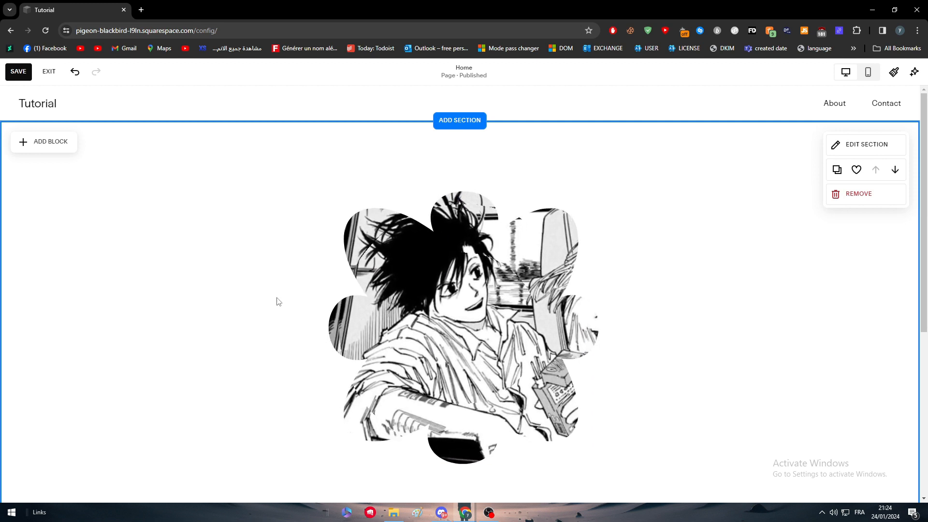
Try a new text block beside the image in a larger and a smaller size, and remove it.
click(44, 144)
click(65, 235)
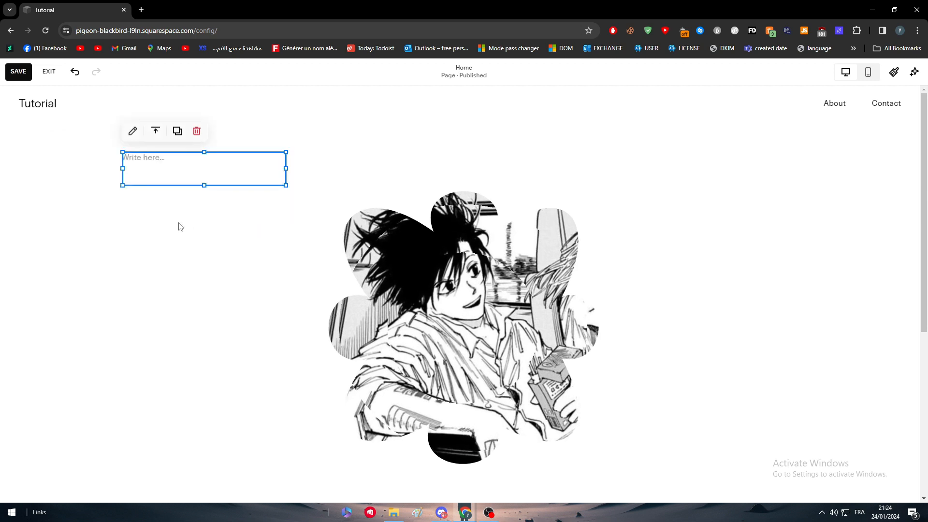
drag(284, 184, 570, 304)
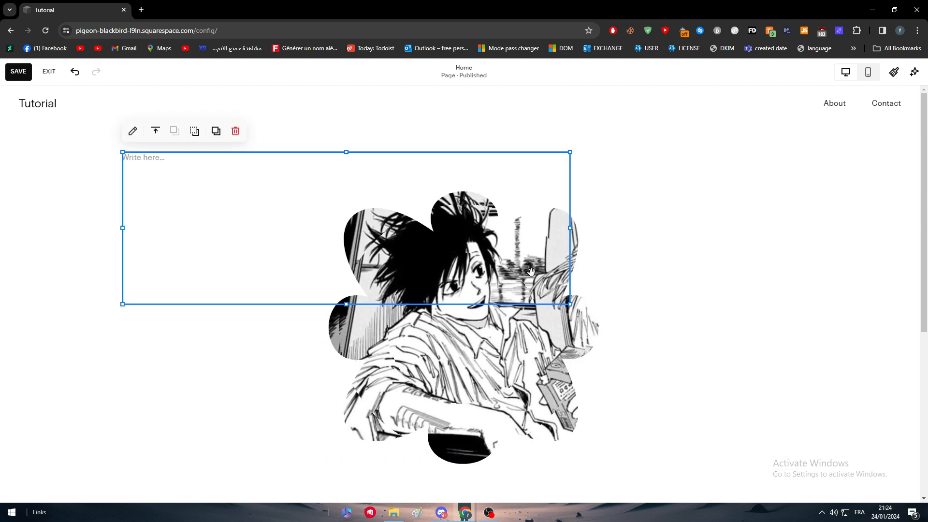
drag(380, 246, 290, 197)
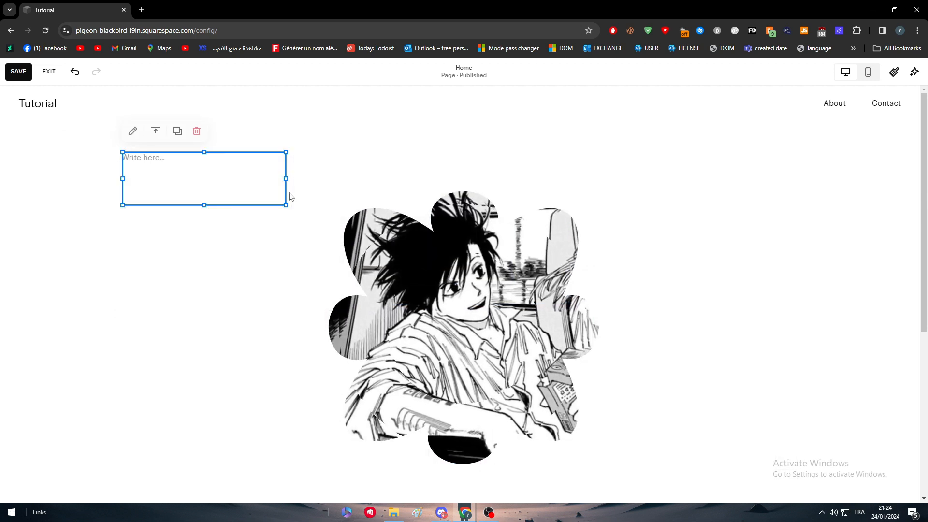
click(240, 151)
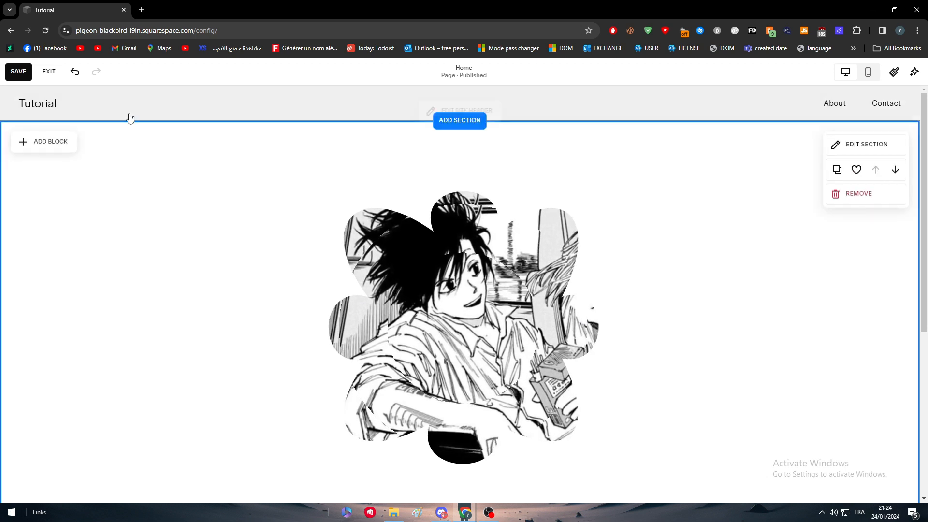
Add an empty image block to the section and place it left of the flower image, with their upper edges aligned.
click(71, 147)
click(143, 241)
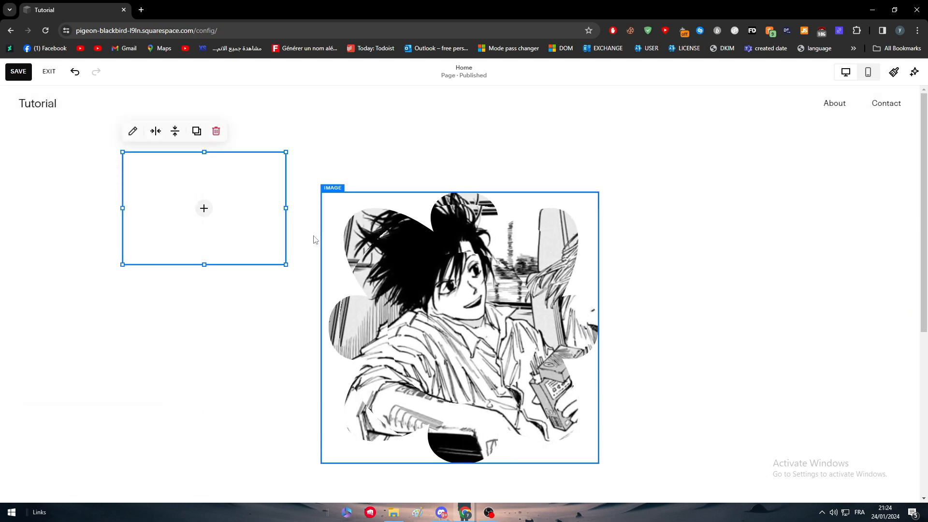
drag(242, 193, 251, 239)
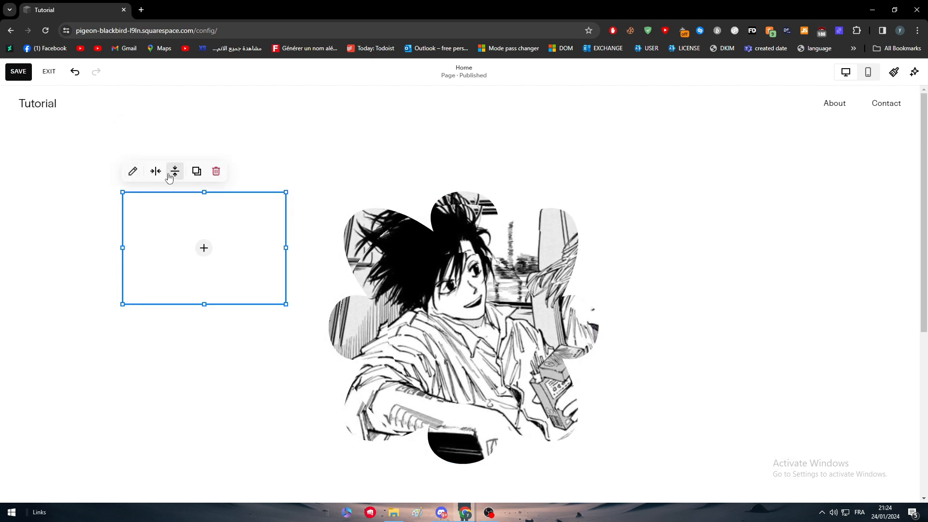
Fill the empty image block with the black-and-white manga picture from the image library.
click(133, 172)
click(379, 247)
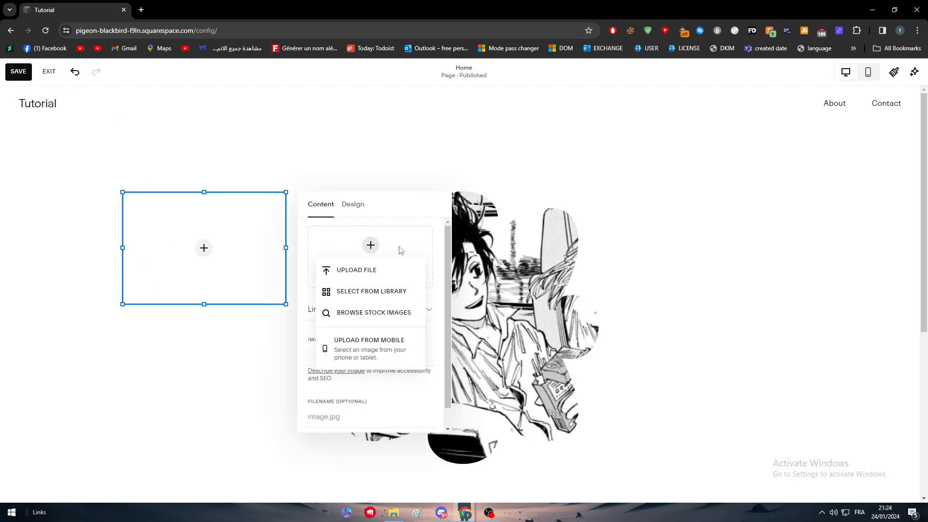
click(359, 290)
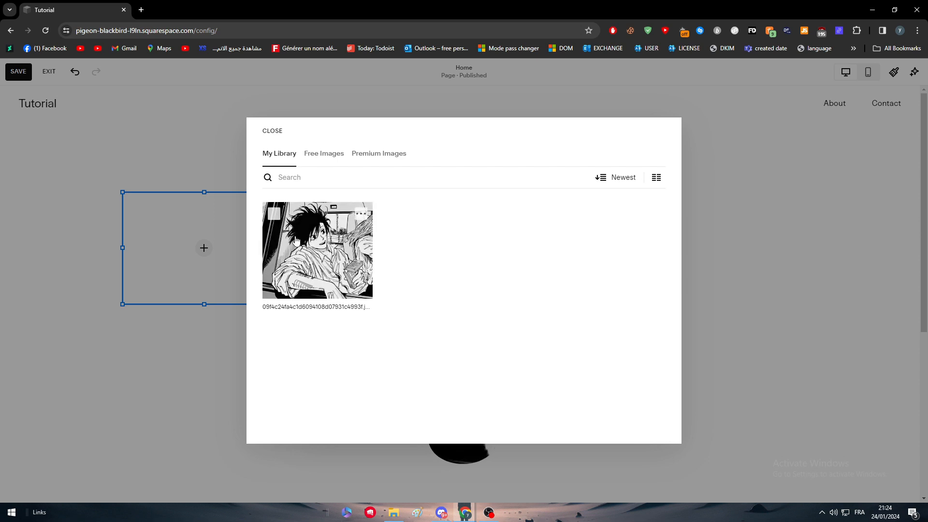
click(655, 436)
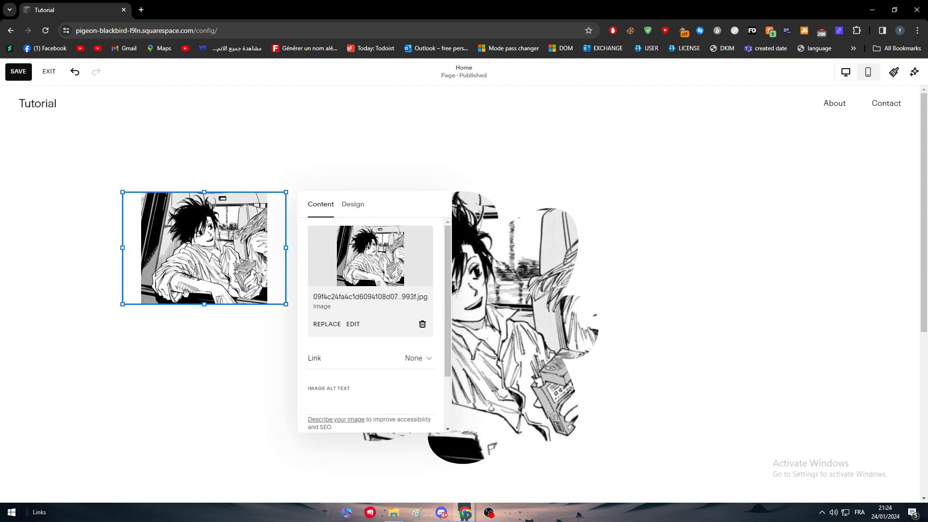
Resize the new image block to the flower image's height and nearly up to its left edge, using the Fill display mode.
drag(206, 310, 226, 439)
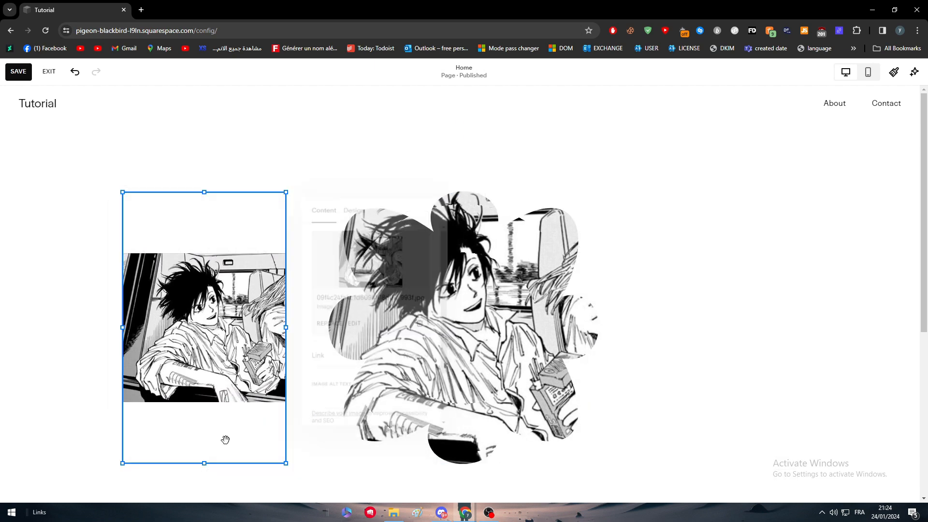
click(358, 205)
click(370, 242)
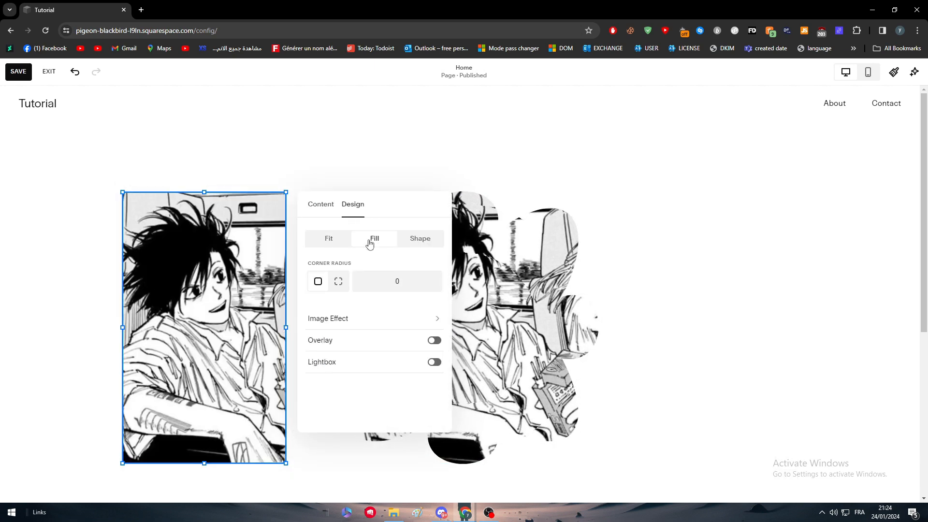
drag(261, 301, 310, 332)
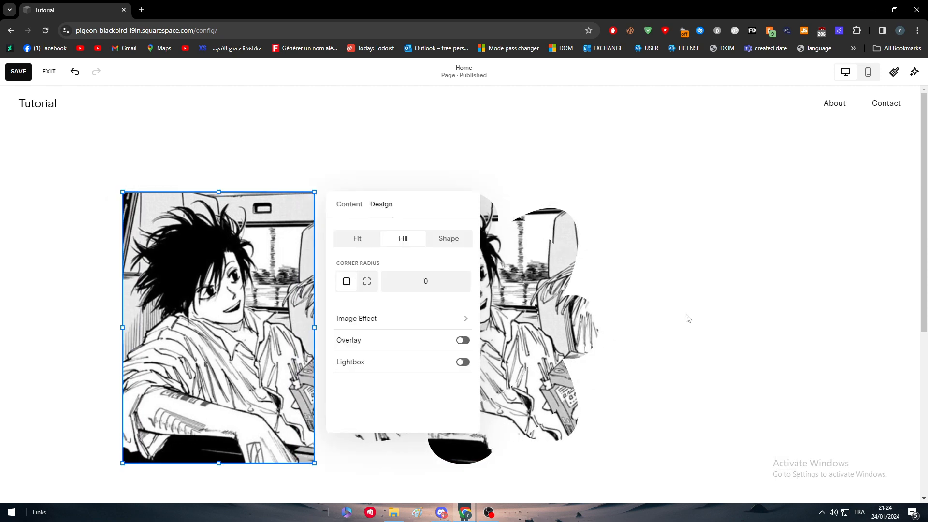
click(778, 298)
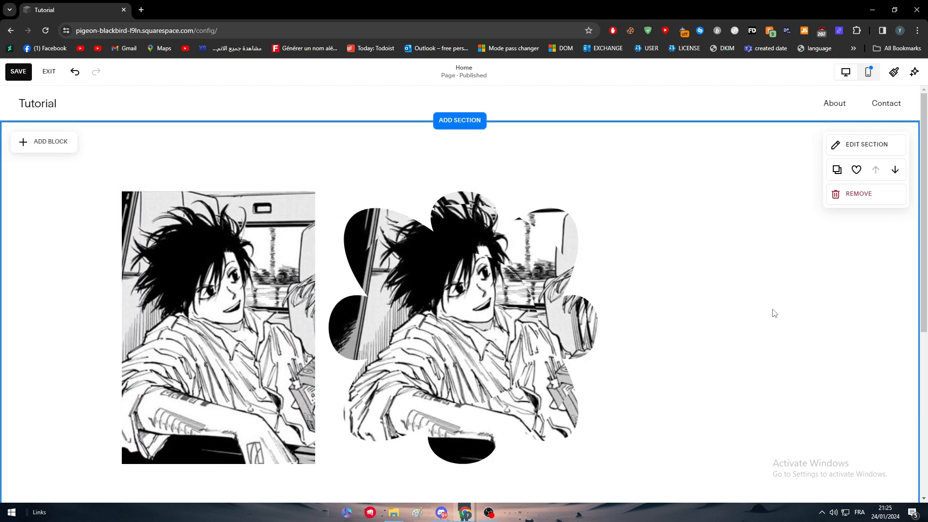